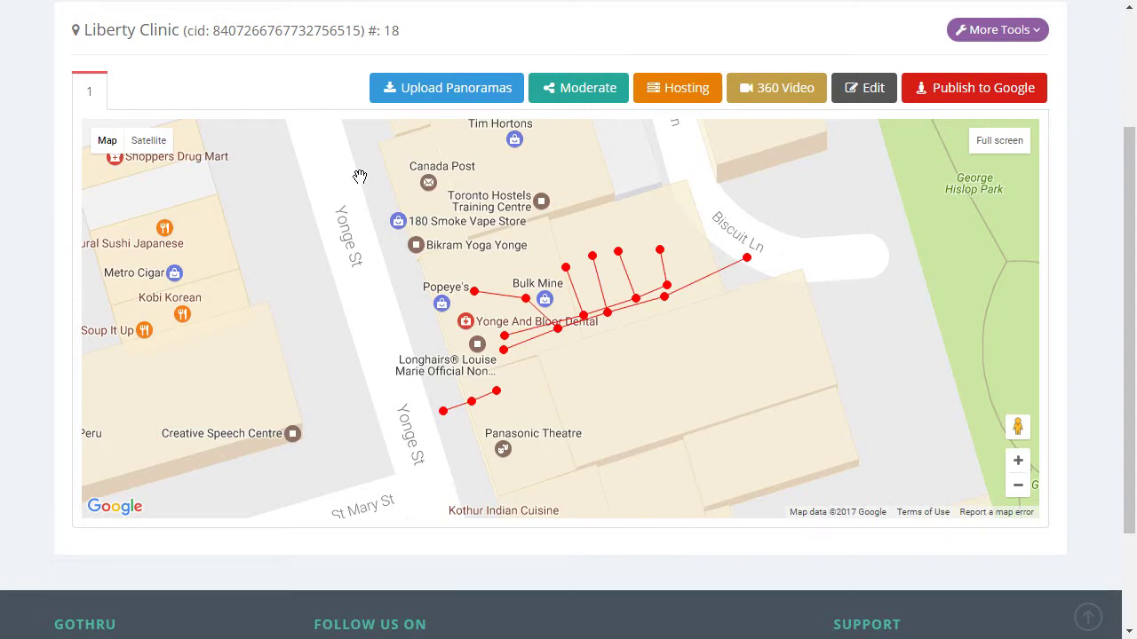
Check the Liberty Clinic tour's 18 panoramas, then open the tour for editing
{"action": "double_click", "coordinate": [389, 30]}
{"action": "left_click", "coordinate": [394, 29]}
{"action": "scroll", "coordinate": [255, 181], "scroll_direction": "up", "scroll_amount": 1}
{"action": "scroll", "coordinate": [263, 183], "scroll_direction": "down", "scroll_amount": 1}
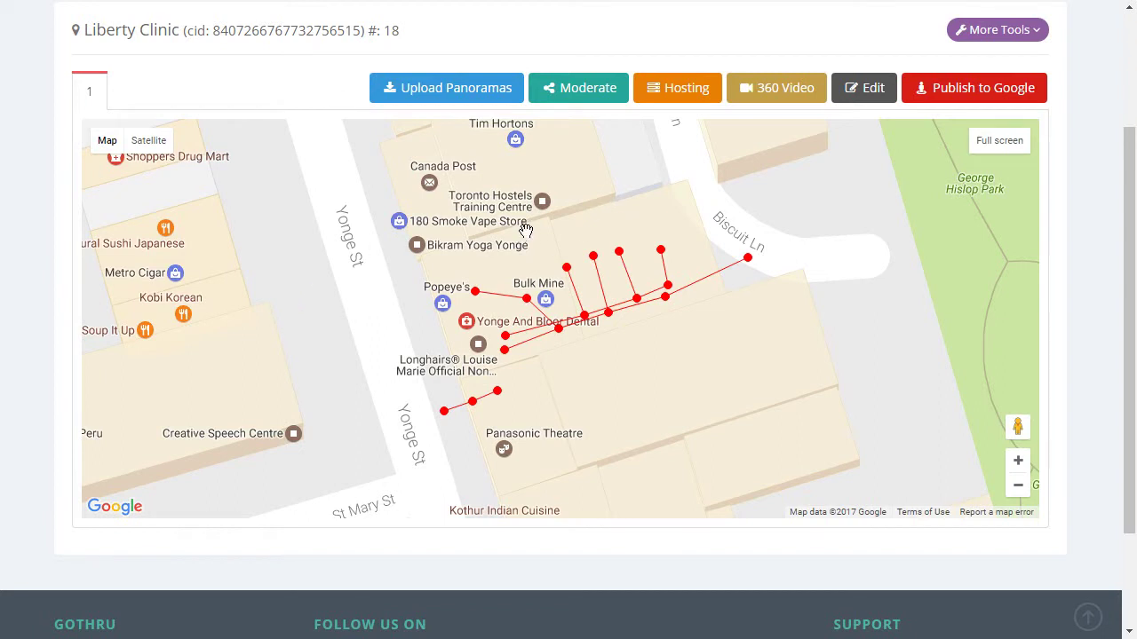
{"action": "left_click", "coordinate": [320, 69]}
{"action": "left_click", "coordinate": [874, 92]}
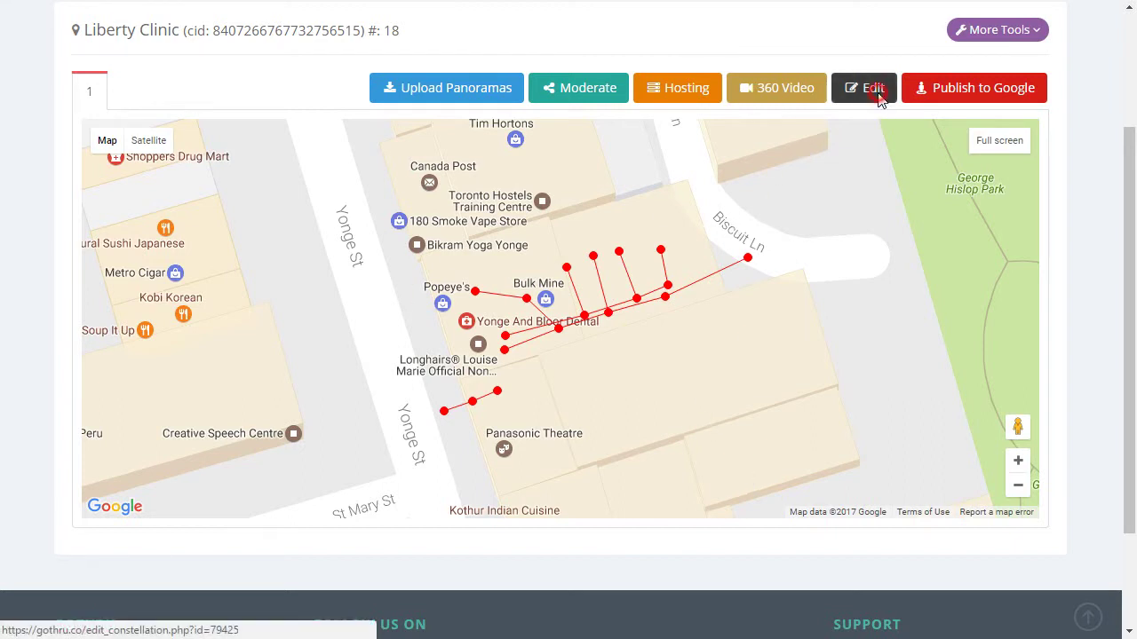
Create two new levels in the constellation editor, named '2' and '3'
{"action": "scroll", "coordinate": [502, 214], "scroll_direction": "down", "scroll_amount": 2}
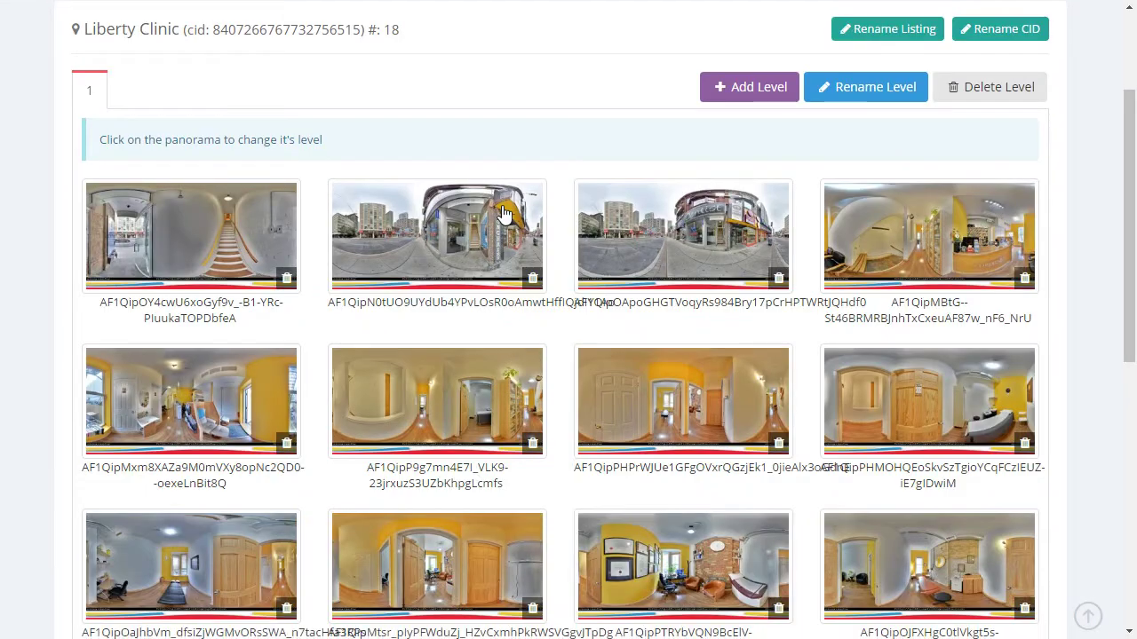
{"action": "scroll", "coordinate": [520, 221], "scroll_direction": "up", "scroll_amount": 1}
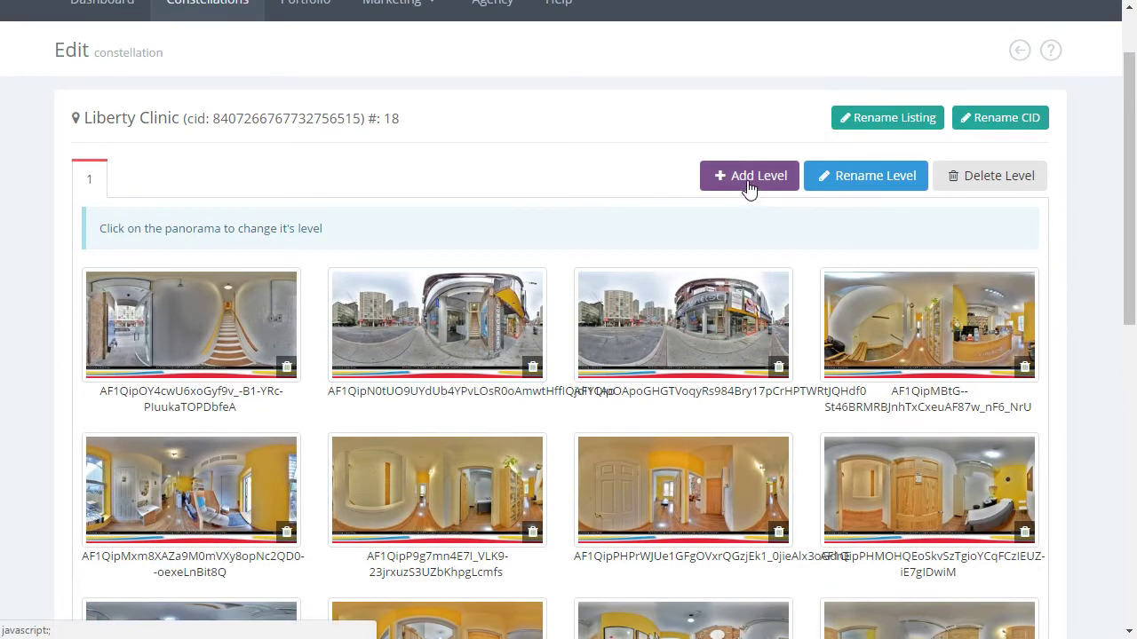
{"action": "left_click", "coordinate": [747, 178]}
{"action": "left_click", "coordinate": [449, 106]}
{"action": "type", "text": "2"}
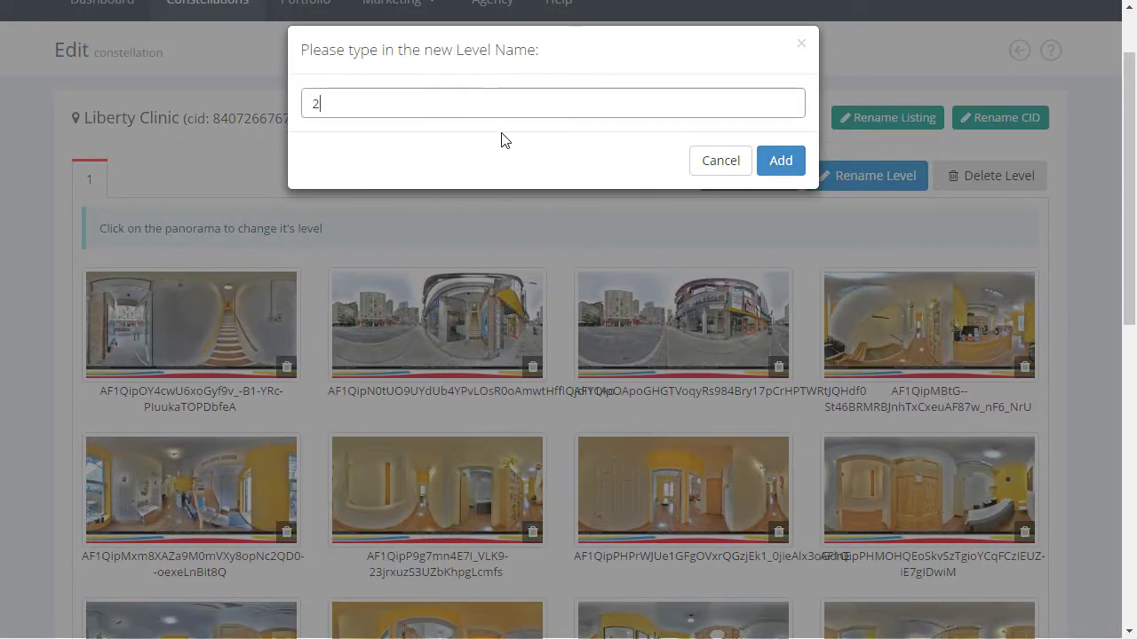
{"action": "left_click", "coordinate": [780, 161]}
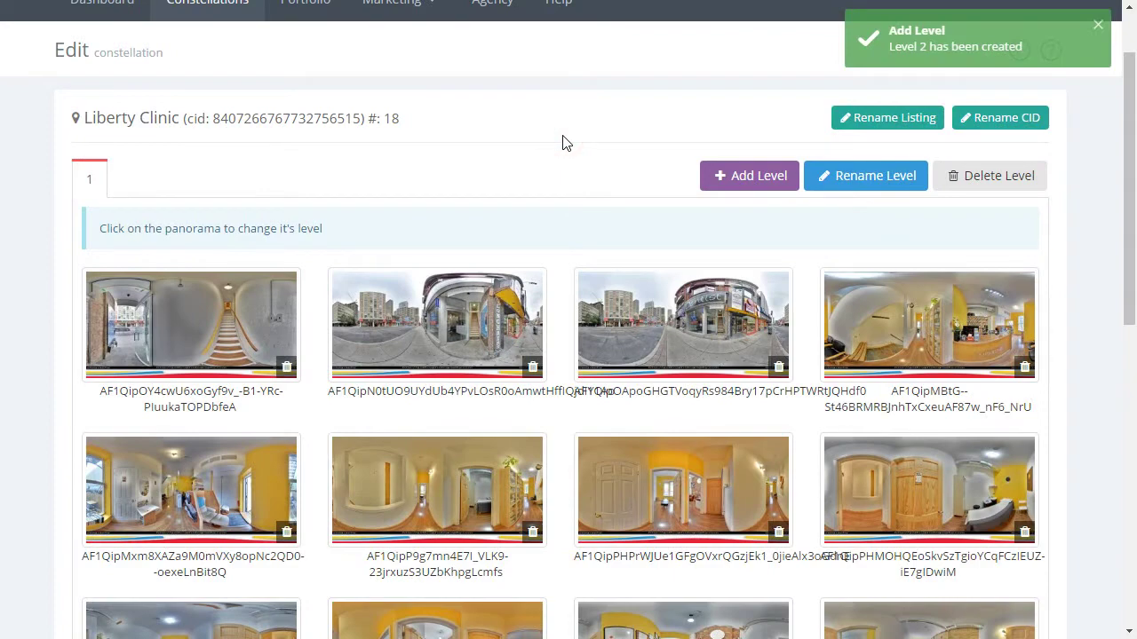
{"action": "left_click", "coordinate": [711, 173]}
{"action": "left_click", "coordinate": [425, 98]}
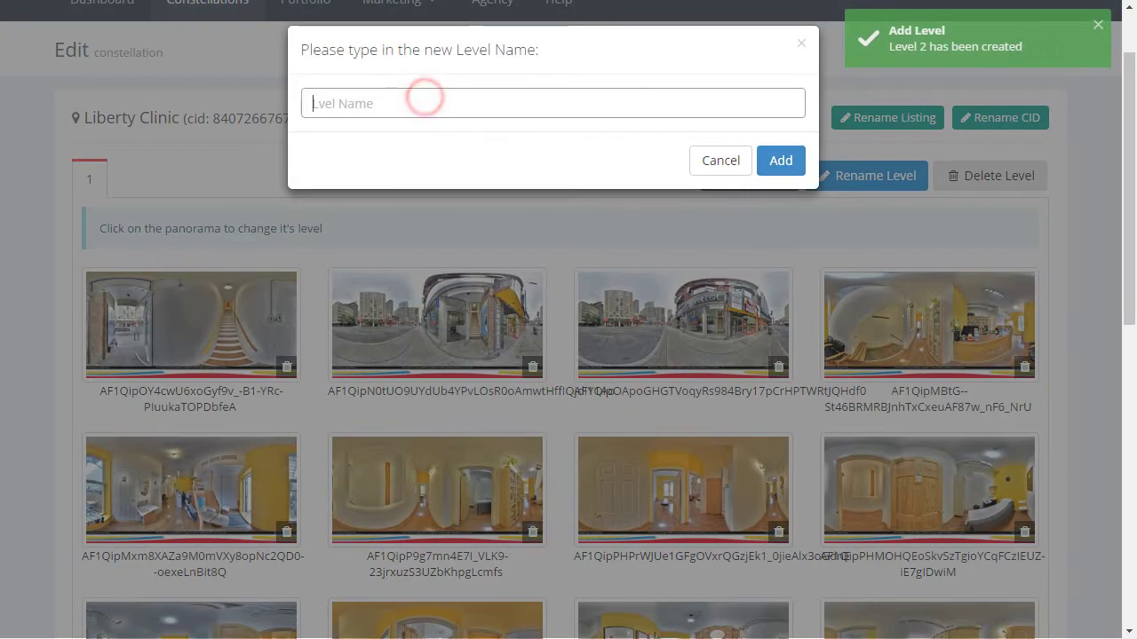
{"action": "type", "text": "3"}
{"action": "left_click", "coordinate": [764, 160]}
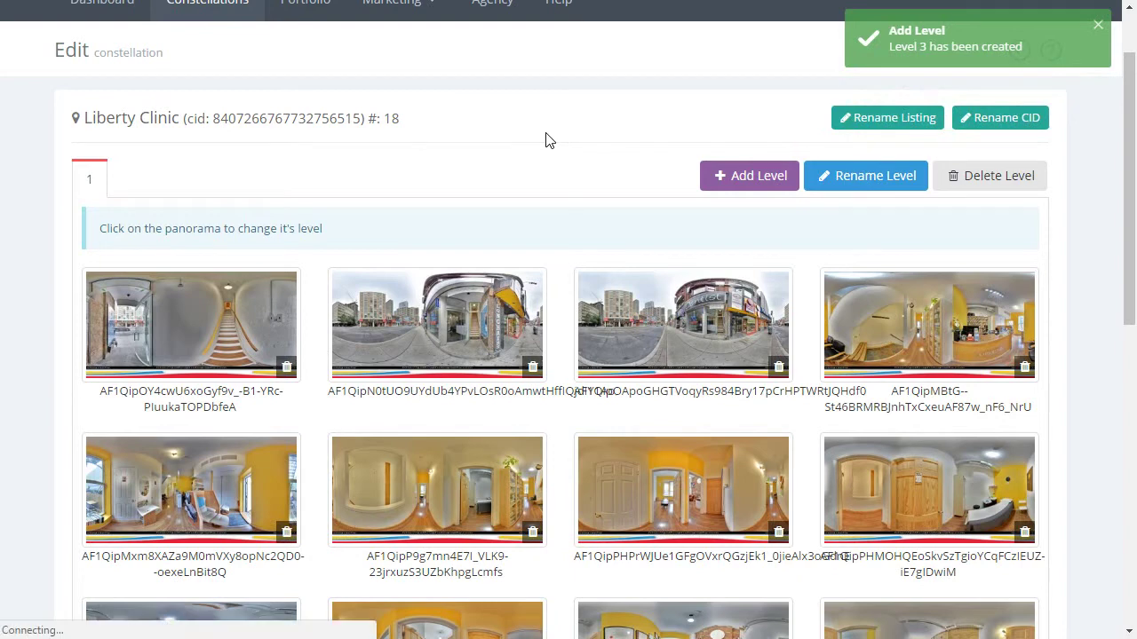
Reassign the first two interior panoramas from level 1 to level 2
{"action": "scroll", "coordinate": [445, 169], "scroll_direction": "down", "scroll_amount": 1}
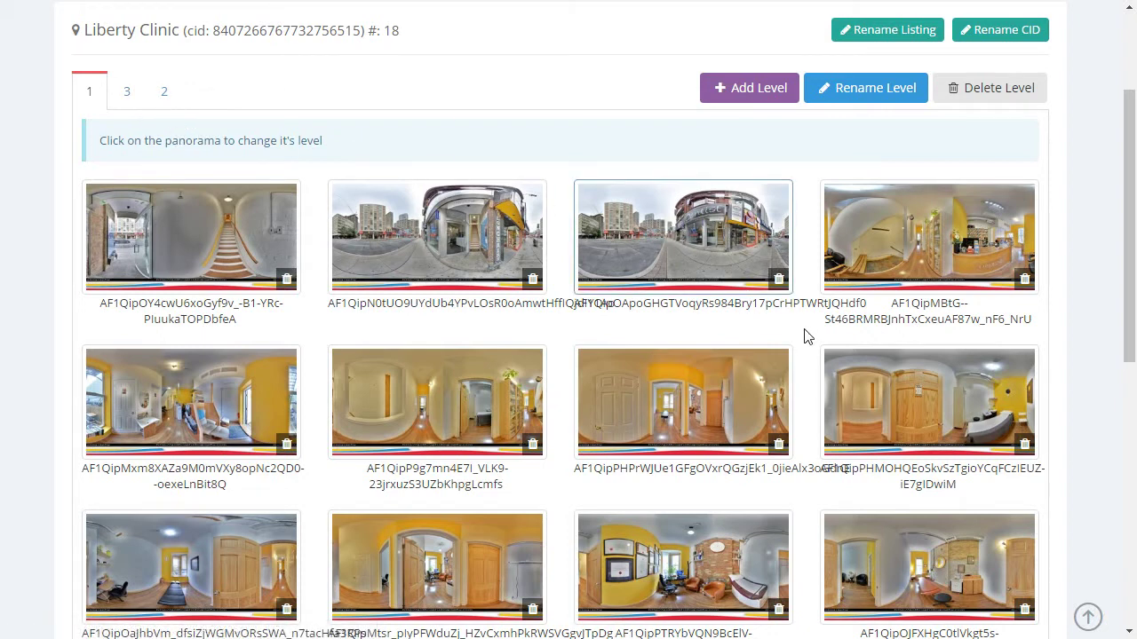
{"action": "scroll", "coordinate": [789, 329], "scroll_direction": "down", "scroll_amount": 1}
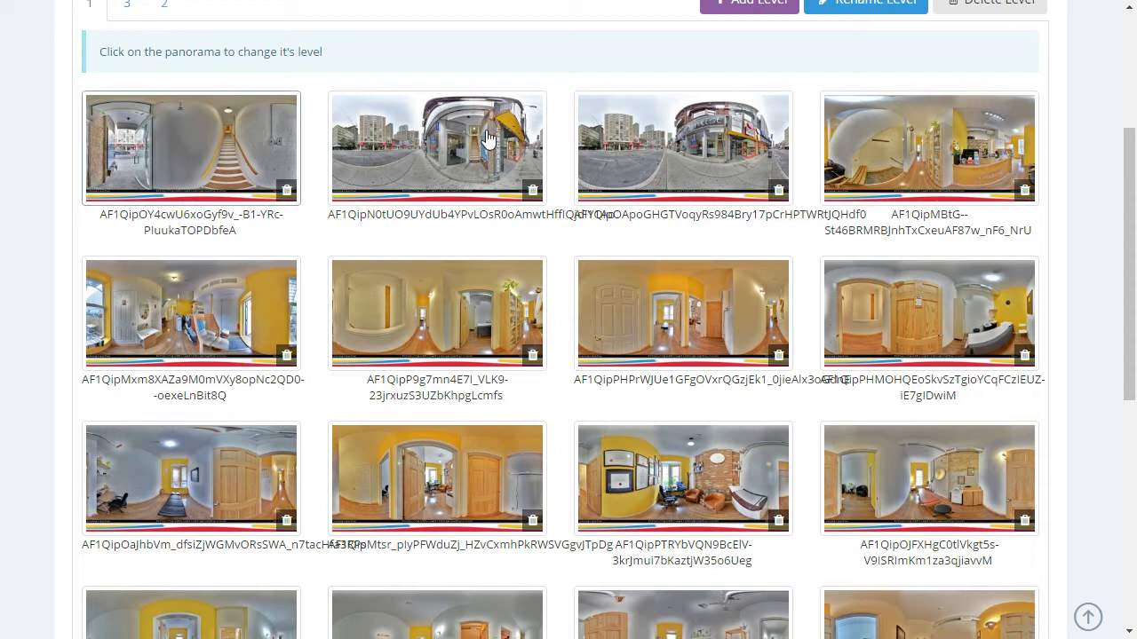
{"action": "left_click", "coordinate": [901, 166]}
{"action": "left_click", "coordinate": [575, 103]}
{"action": "left_click", "coordinate": [551, 160]}
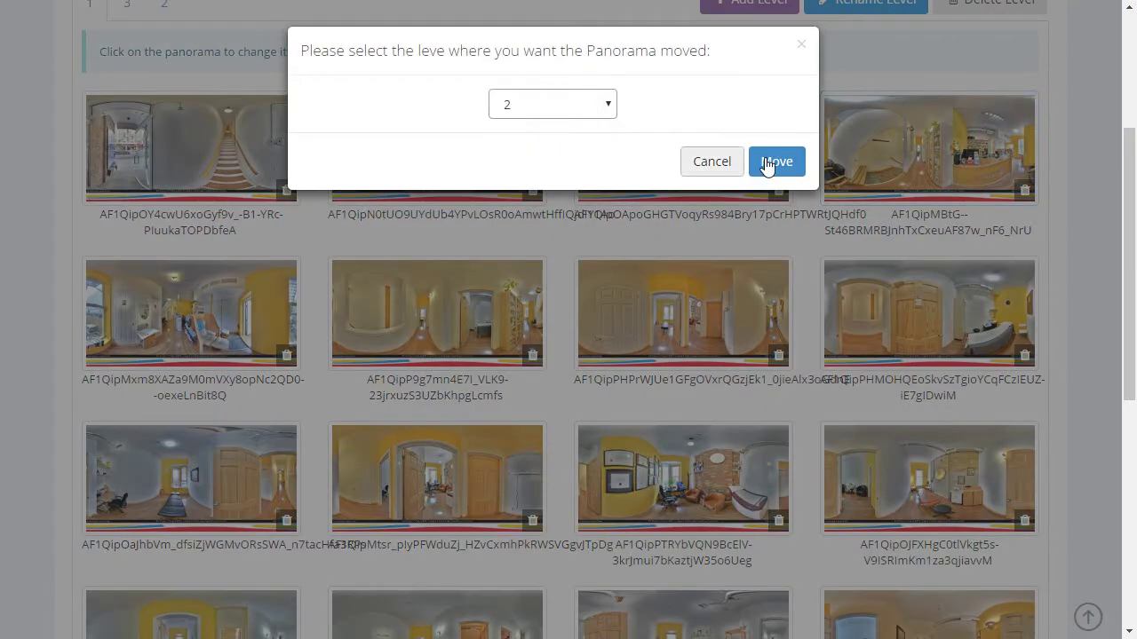
{"action": "left_click", "coordinate": [766, 161]}
{"action": "left_click", "coordinate": [258, 346]}
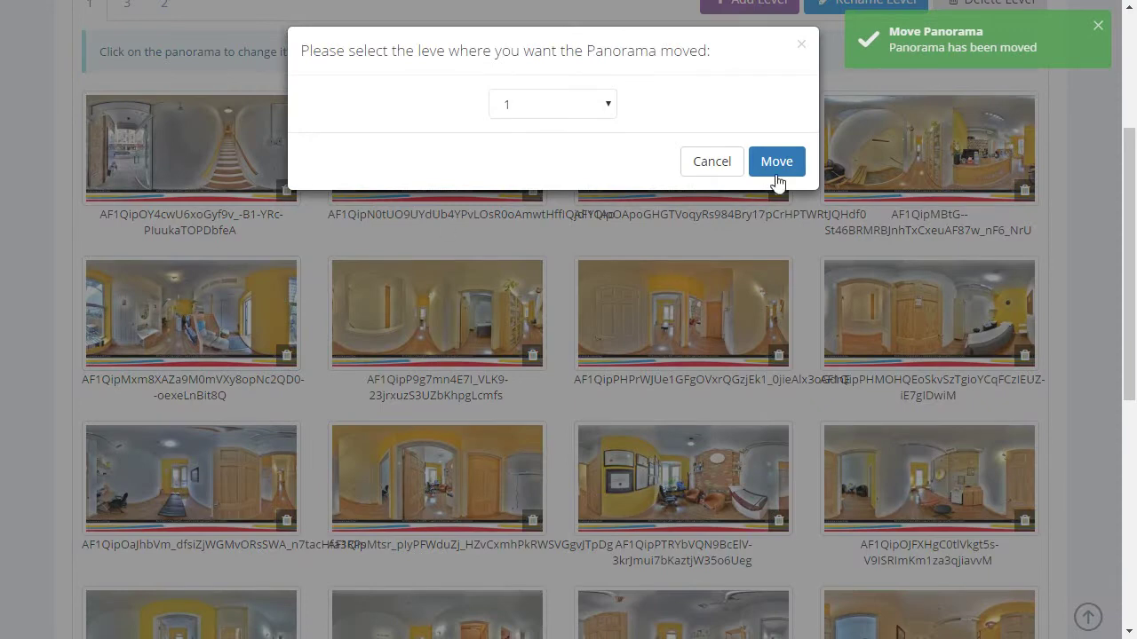
{"action": "left_click", "coordinate": [607, 106]}
{"action": "left_click", "coordinate": [533, 166]}
{"action": "left_click", "coordinate": [766, 163]}
Move two second-row panoramas, including the third one, to level 2
{"action": "left_click", "coordinate": [493, 270]}
{"action": "left_click", "coordinate": [540, 103]}
{"action": "left_click", "coordinate": [562, 164]}
{"action": "left_click", "coordinate": [776, 163]}
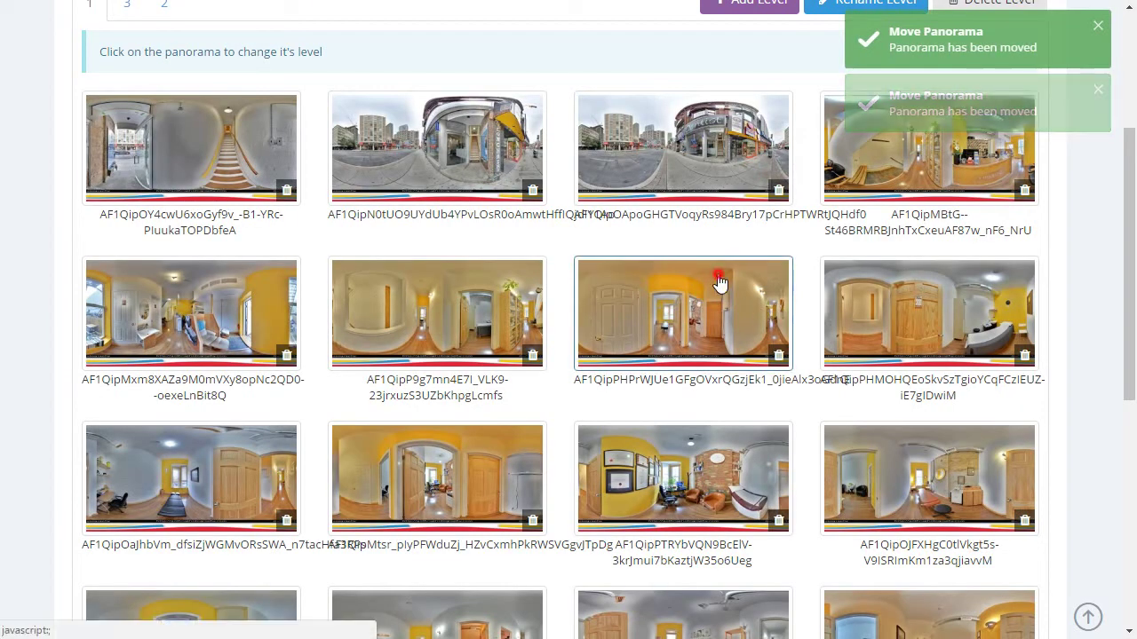
{"action": "left_click", "coordinate": [710, 293]}
{"action": "left_click", "coordinate": [505, 107]}
{"action": "left_click", "coordinate": [560, 162]}
{"action": "left_click", "coordinate": [781, 160]}
Move the fourth second-row panorama and the one below it to level 2
{"action": "left_click", "coordinate": [919, 316]}
{"action": "left_click", "coordinate": [598, 103]}
{"action": "left_click", "coordinate": [563, 172]}
{"action": "left_click", "coordinate": [559, 113]}
{"action": "left_click", "coordinate": [545, 165]}
{"action": "left_click", "coordinate": [764, 162]}
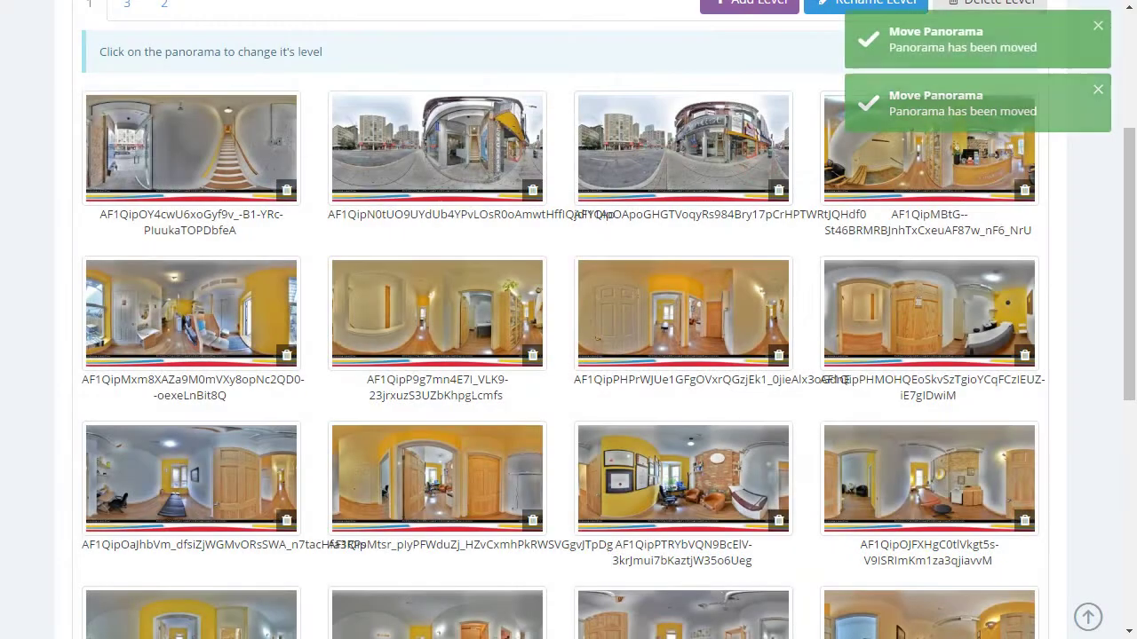
{"action": "scroll", "coordinate": [251, 388], "scroll_direction": "down", "scroll_amount": 1}
{"action": "left_click", "coordinate": [240, 363]}
{"action": "left_click", "coordinate": [545, 104]}
{"action": "left_click", "coordinate": [546, 165]}
{"action": "left_click", "coordinate": [764, 165]}
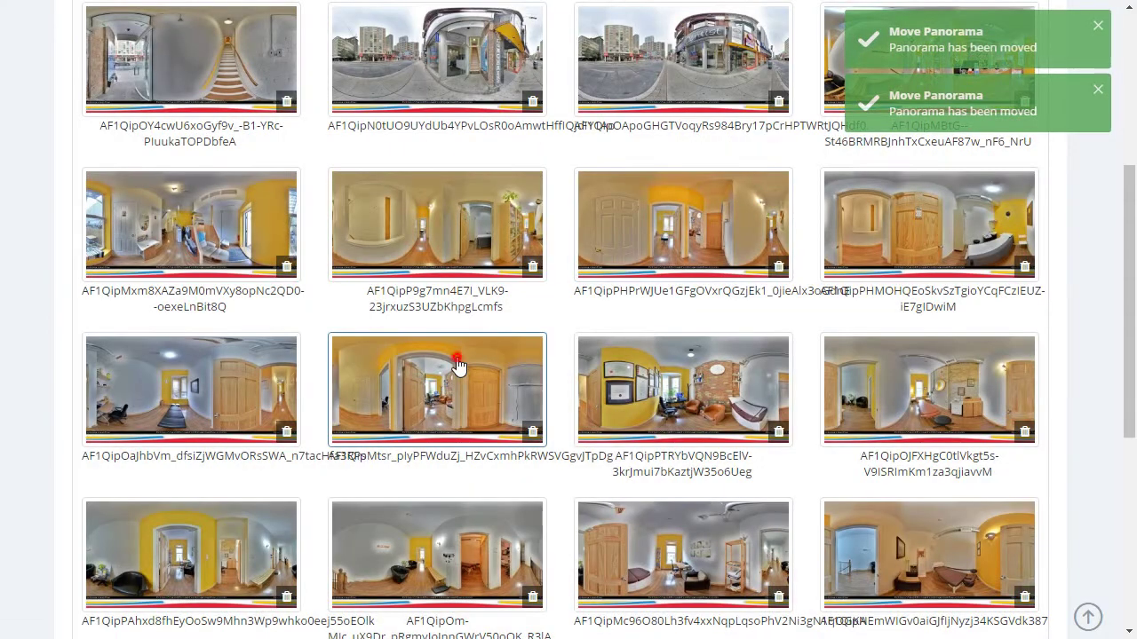
Move two more panoramas, including the brick-wall office, to level 2
{"action": "left_click", "coordinate": [435, 384]}
{"action": "left_click", "coordinate": [537, 114]}
{"action": "left_click", "coordinate": [541, 165]}
{"action": "left_click", "coordinate": [778, 159]}
{"action": "left_click", "coordinate": [686, 388]}
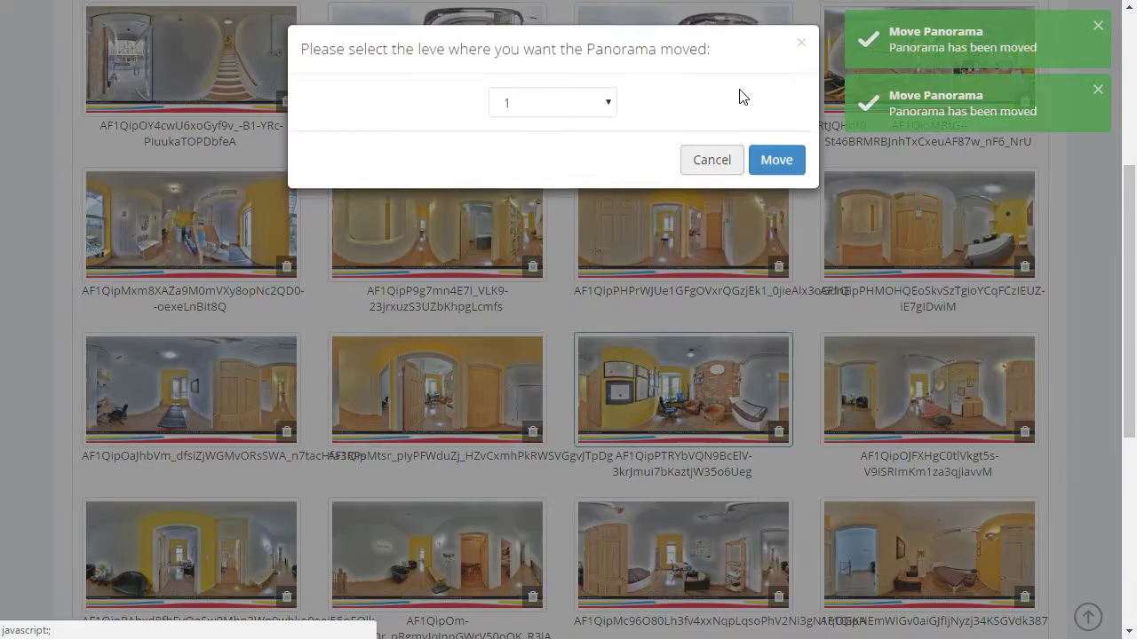
{"action": "left_click", "coordinate": [607, 104]}
{"action": "left_click", "coordinate": [536, 163]}
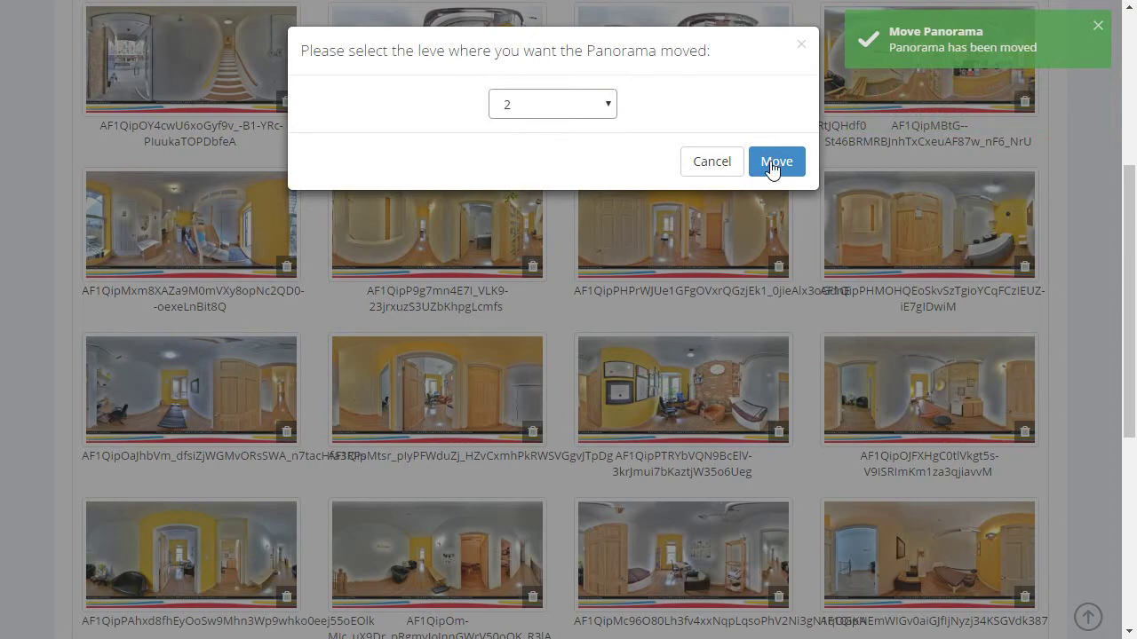
{"action": "left_click", "coordinate": [775, 162]}
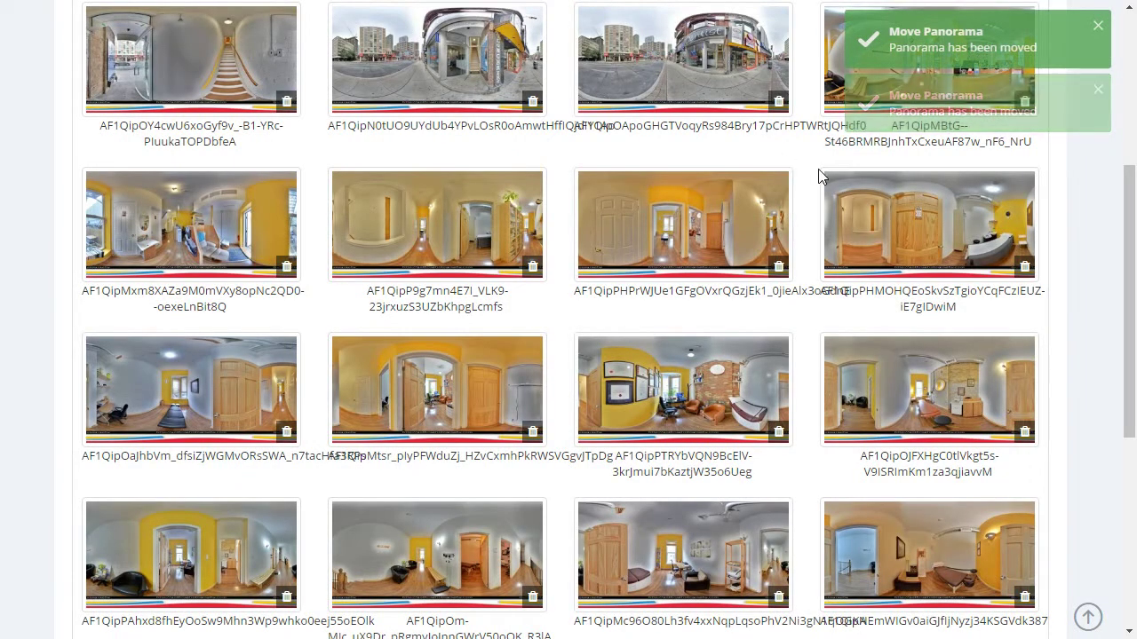
{"action": "scroll", "coordinate": [533, 338], "scroll_direction": "down", "scroll_amount": 2}
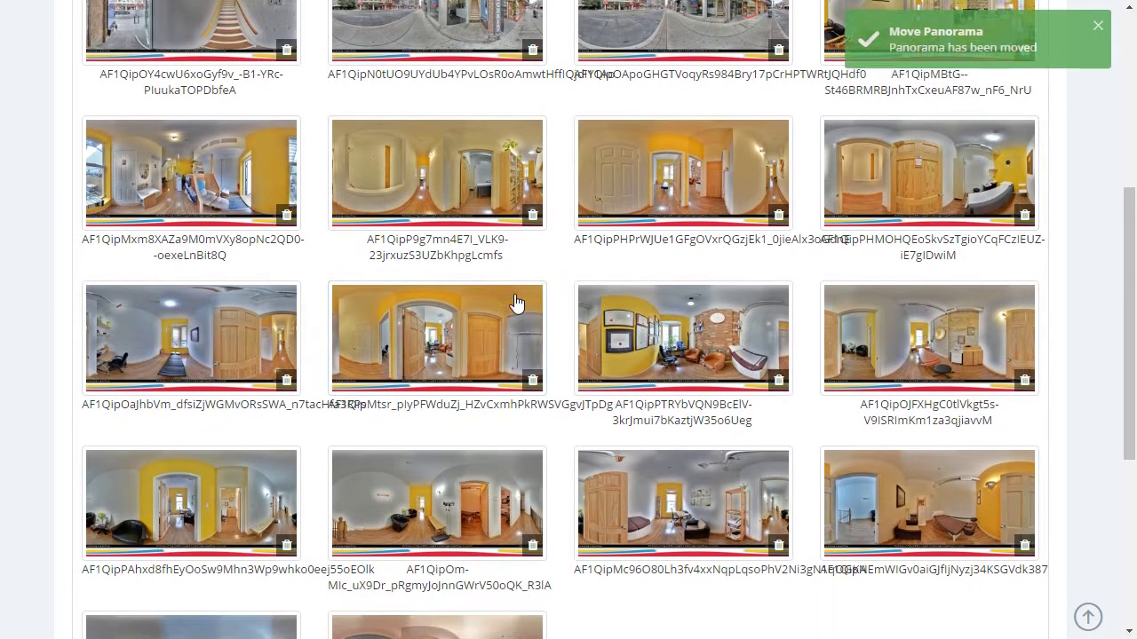
{"action": "scroll", "coordinate": [515, 300], "scroll_direction": "up", "scroll_amount": 4}
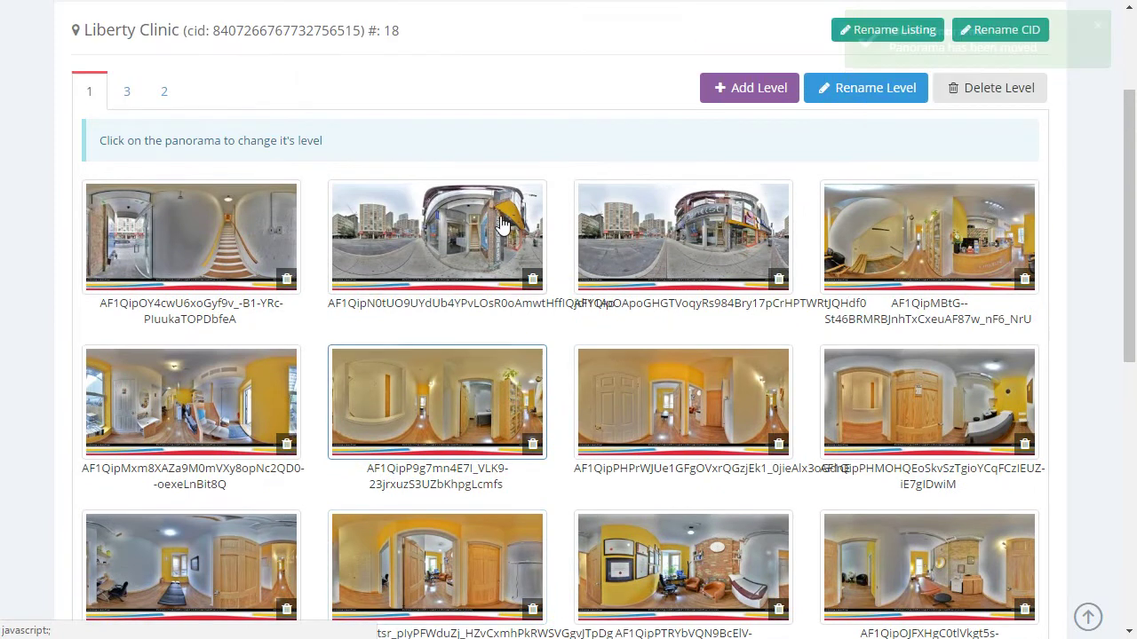
{"action": "left_click", "coordinate": [460, 107]}
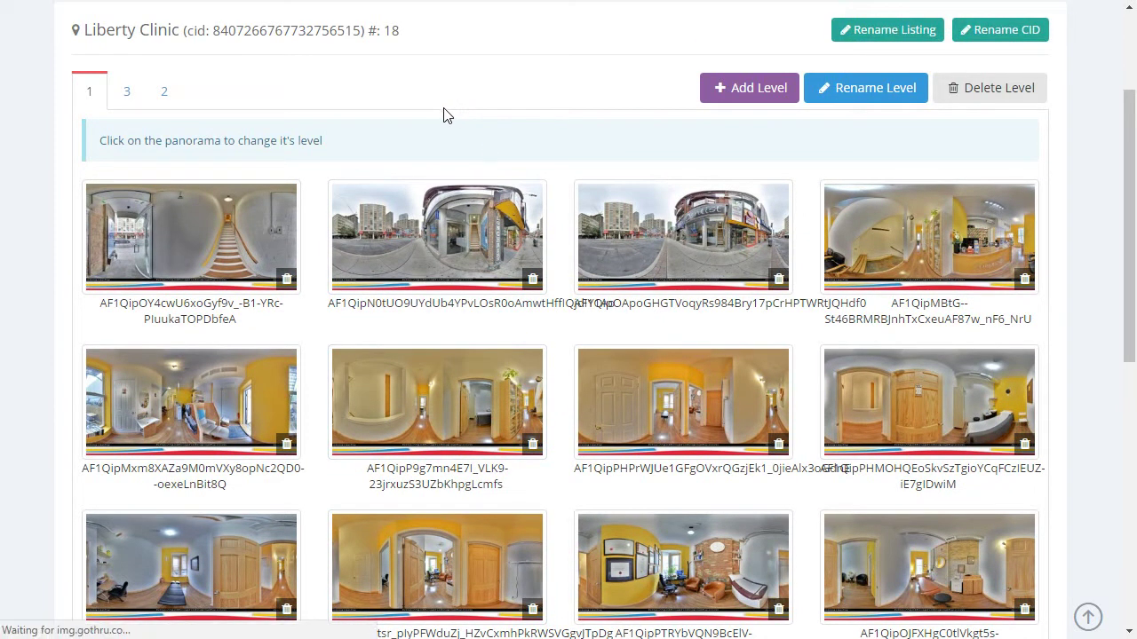
After reviewing level 2, move the top-right and next level 1 panoramas to level 3
{"action": "left_click", "coordinate": [126, 93]}
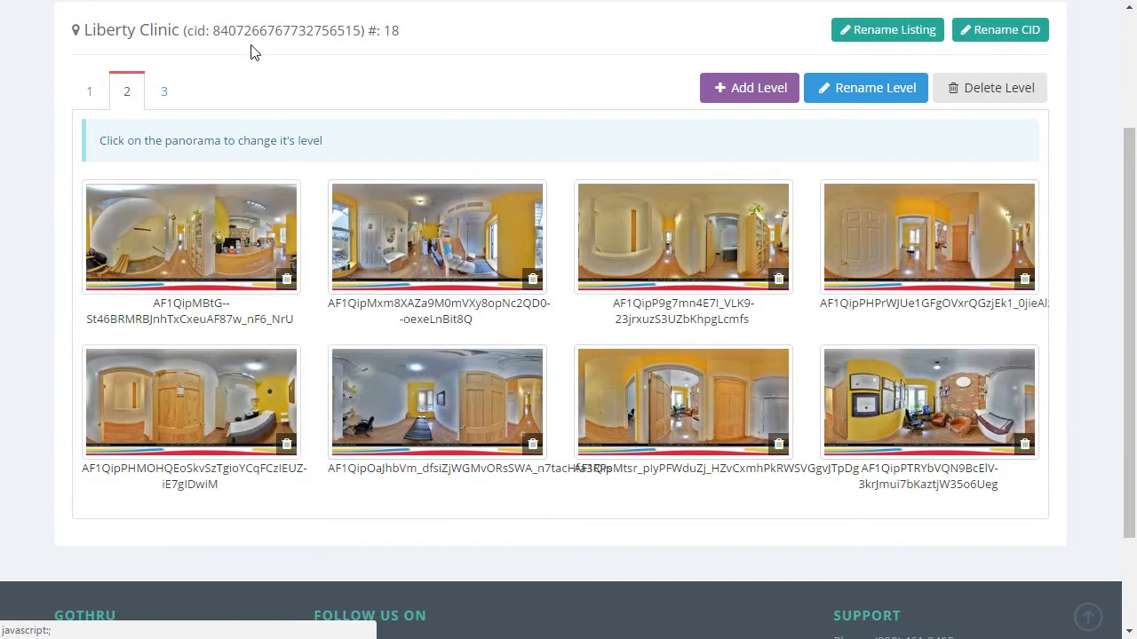
{"action": "left_click", "coordinate": [95, 94]}
{"action": "scroll", "coordinate": [756, 493], "scroll_direction": "down", "scroll_amount": 1}
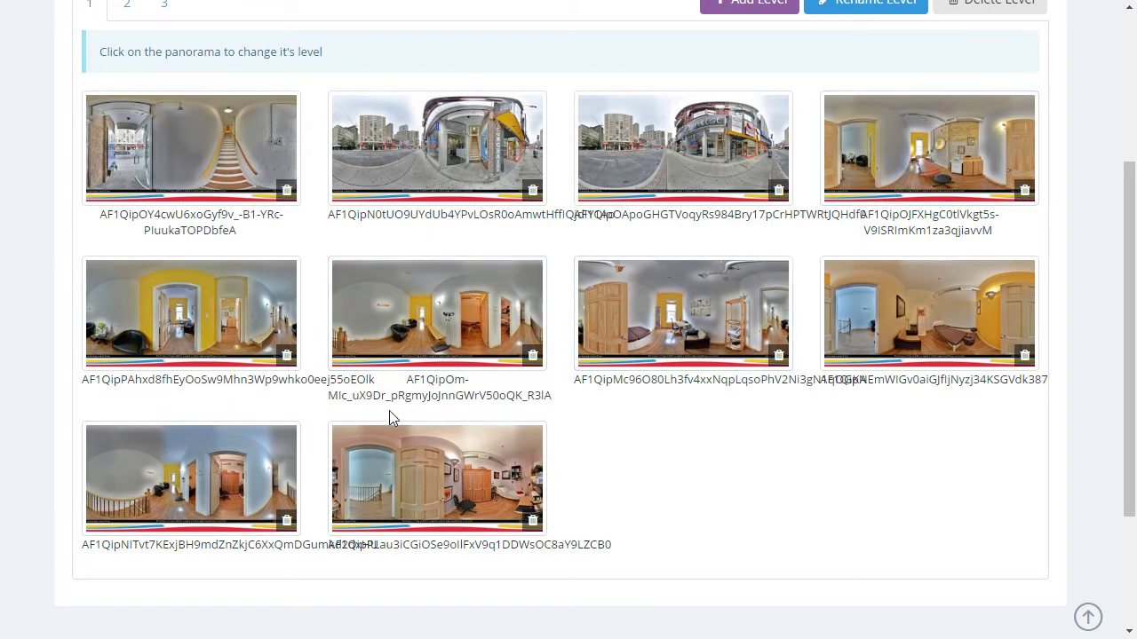
{"action": "left_click", "coordinate": [944, 155]}
{"action": "left_click", "coordinate": [519, 105]}
{"action": "key", "text": "Down"}
{"action": "key", "text": "Down"}
{"action": "left_click", "coordinate": [776, 160]}
{"action": "left_click", "coordinate": [221, 287]}
{"action": "left_click", "coordinate": [590, 102]}
{"action": "left_click", "coordinate": [538, 181]}
{"action": "left_click", "coordinate": [533, 107]}
{"action": "left_click", "coordinate": [538, 165]}
{"action": "left_click", "coordinate": [750, 168]}
Move three second-row indoor panoramas to level 3
{"action": "left_click", "coordinate": [473, 275]}
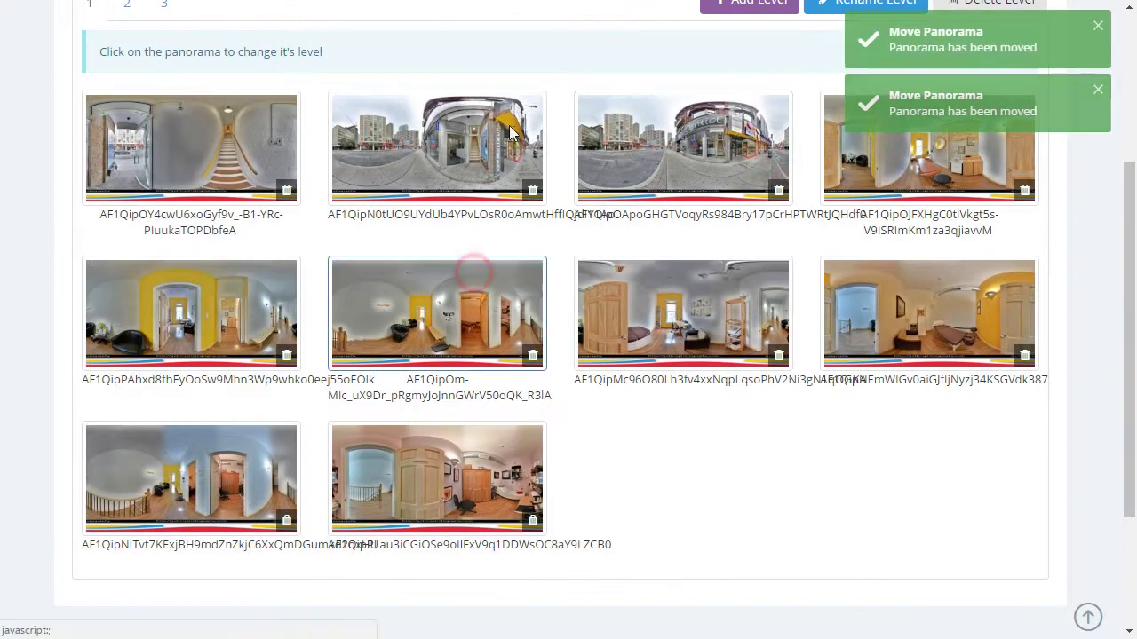
{"action": "left_click", "coordinate": [568, 104]}
{"action": "left_click", "coordinate": [559, 167]}
{"action": "left_click", "coordinate": [780, 162]}
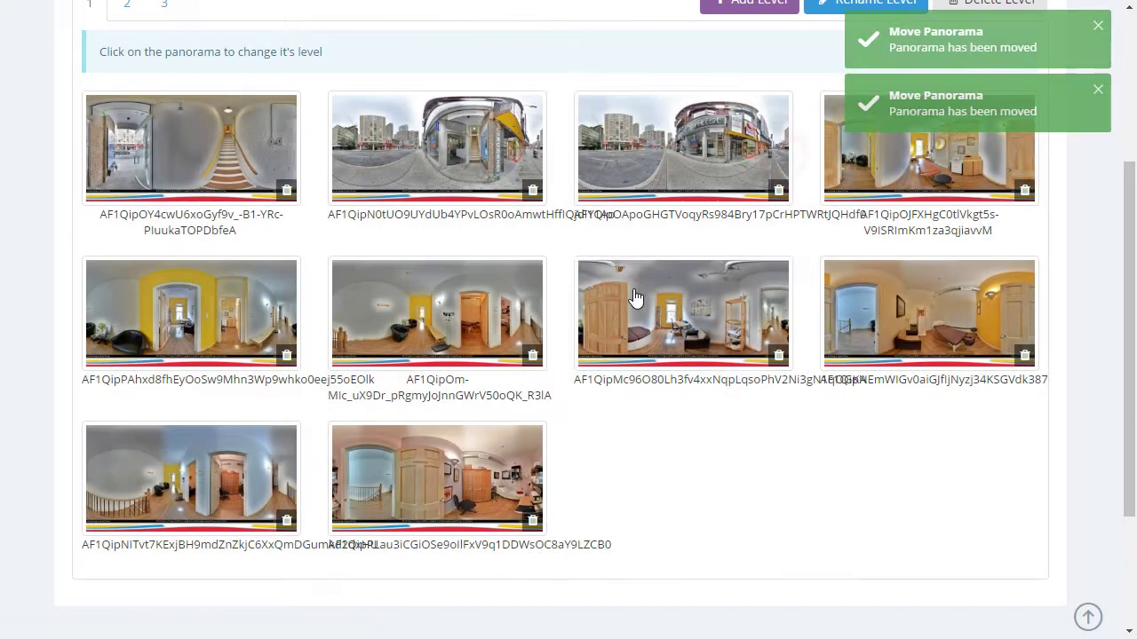
{"action": "left_click", "coordinate": [636, 298]}
{"action": "left_click", "coordinate": [593, 96]}
{"action": "left_click", "coordinate": [600, 162]}
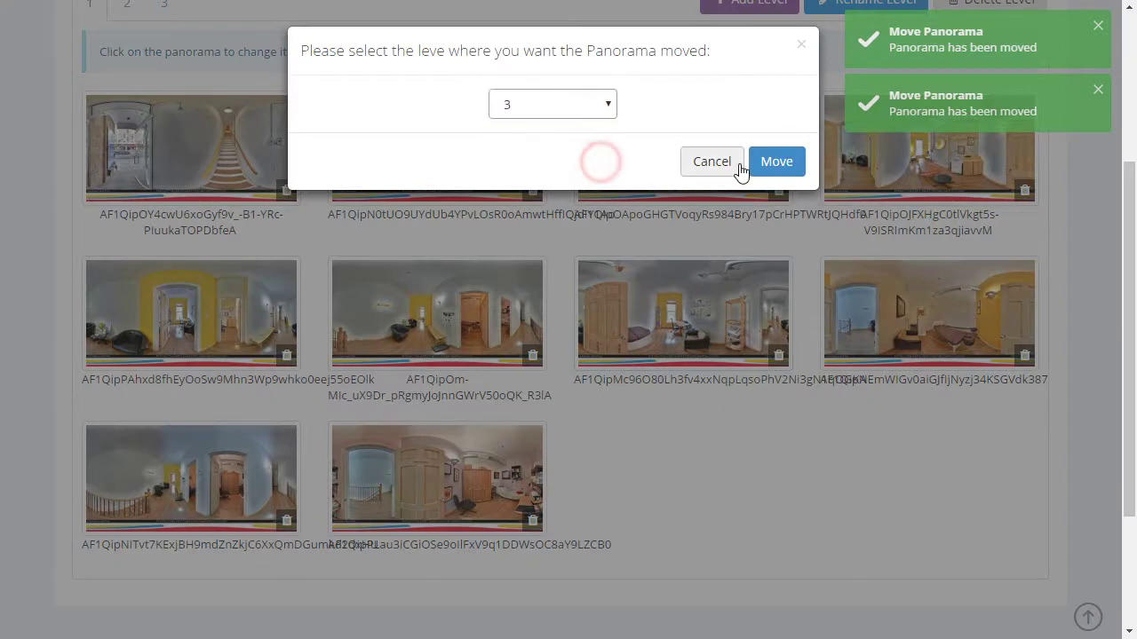
{"action": "left_click", "coordinate": [776, 163]}
{"action": "left_click", "coordinate": [870, 272]}
{"action": "left_click", "coordinate": [574, 94]}
{"action": "left_click", "coordinate": [556, 164]}
{"action": "left_click", "coordinate": [766, 165]}
Move the bottom-left and bottom-middle panoramas to level 3
{"action": "left_click", "coordinate": [300, 448]}
{"action": "left_click", "coordinate": [574, 103]}
{"action": "left_click", "coordinate": [545, 168]}
{"action": "left_click", "coordinate": [776, 162]}
{"action": "left_click", "coordinate": [456, 438]}
{"action": "left_click", "coordinate": [552, 104]}
{"action": "left_click", "coordinate": [554, 168]}
{"action": "left_click", "coordinate": [785, 165]}
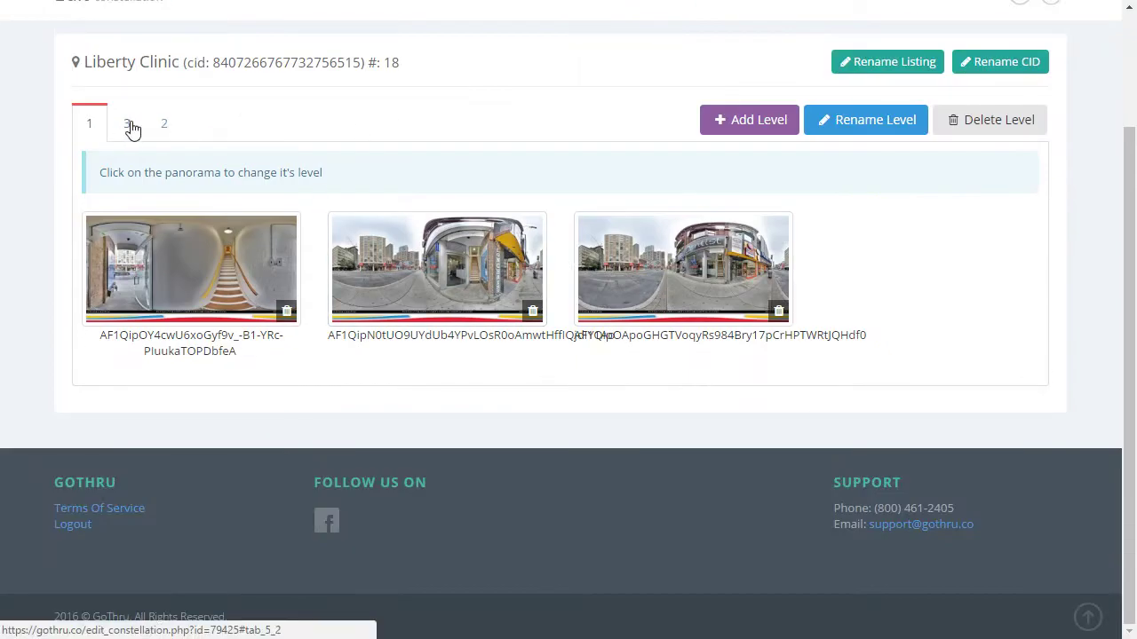
Review the panoramas on levels 3 and 2, then open the tour in Moderate from Tools
{"action": "left_click", "coordinate": [133, 125]}
{"action": "left_click", "coordinate": [160, 122]}
{"action": "scroll", "coordinate": [426, 119], "scroll_direction": "up", "scroll_amount": 2}
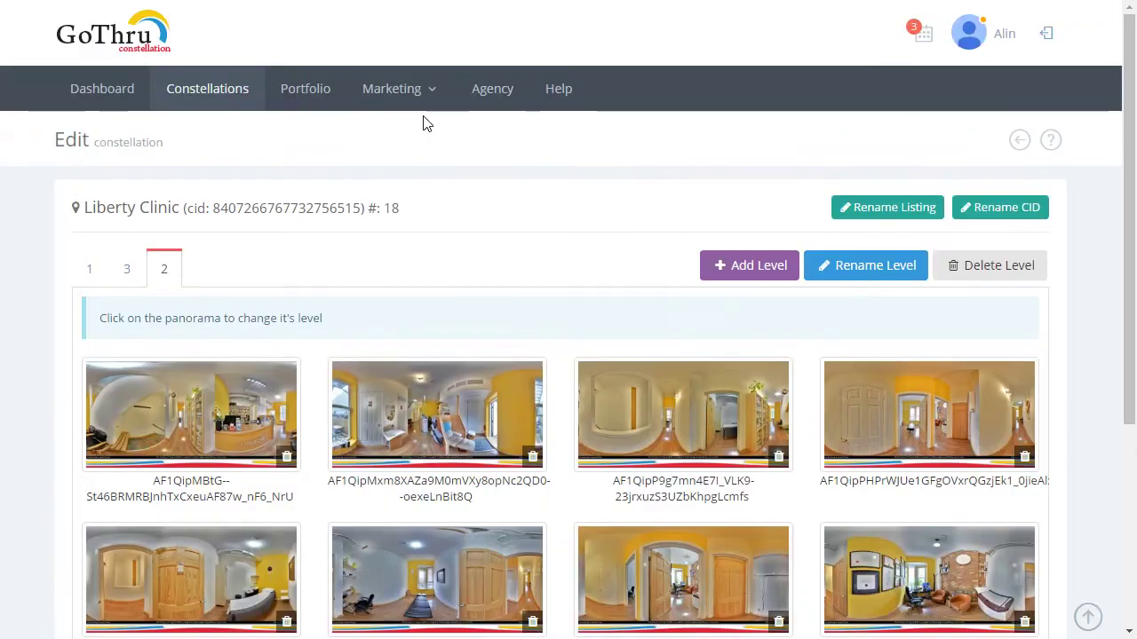
{"action": "left_click", "coordinate": [1017, 142]}
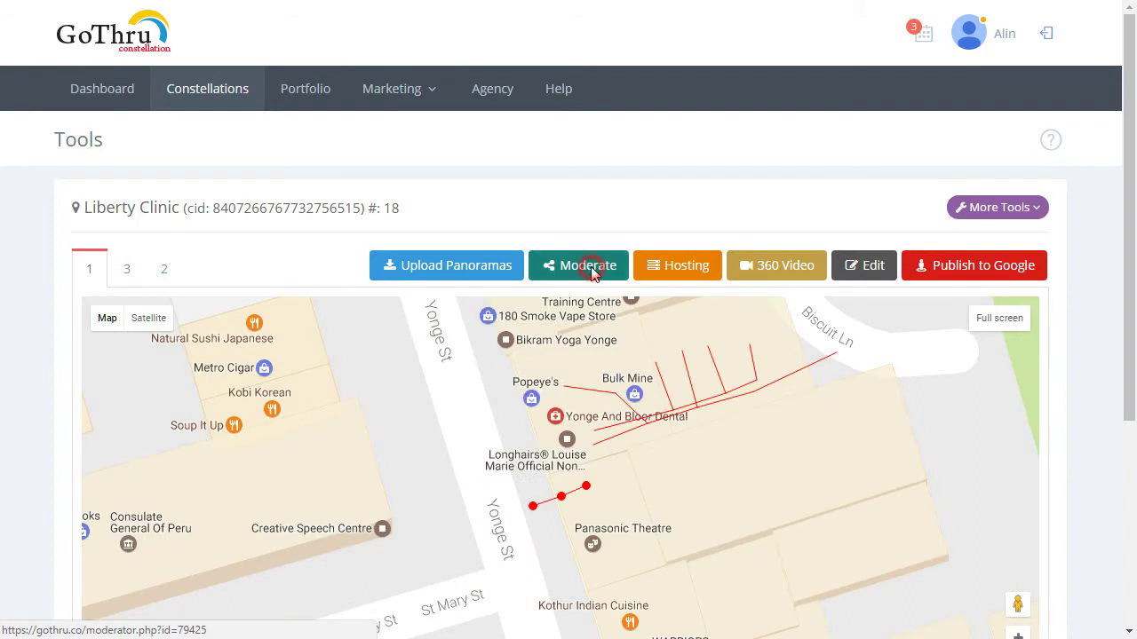
{"action": "left_click", "coordinate": [593, 273]}
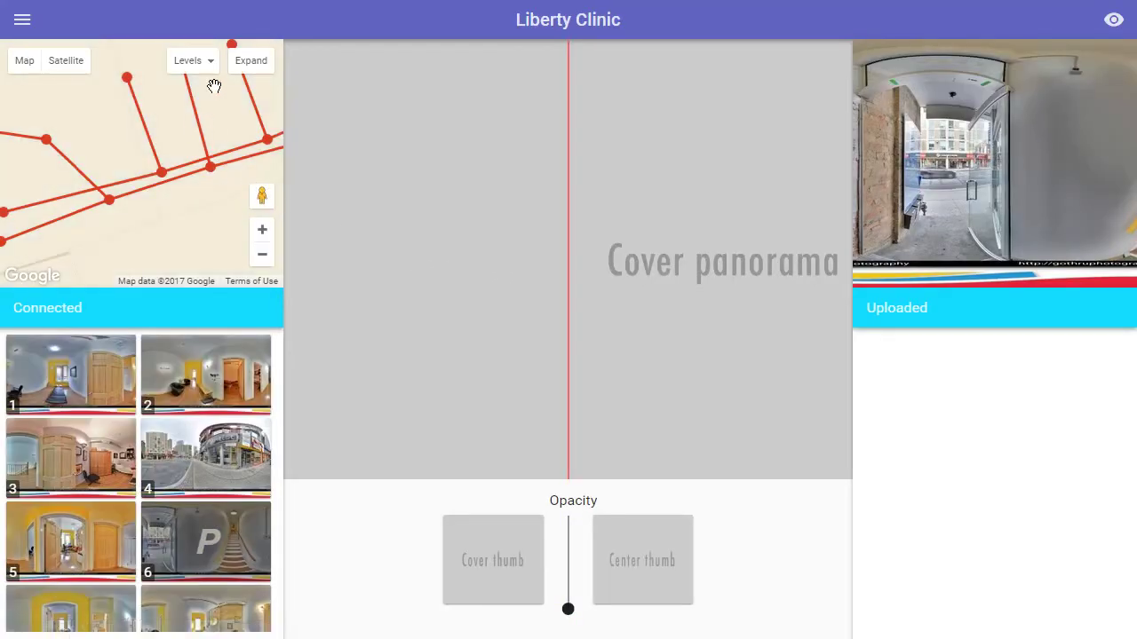
Expand the moderator map and centre it on the tour paths
{"action": "left_click", "coordinate": [250, 62]}
{"action": "left_click_drag", "start_coordinate": [400, 134], "coordinate": [346, 145]}
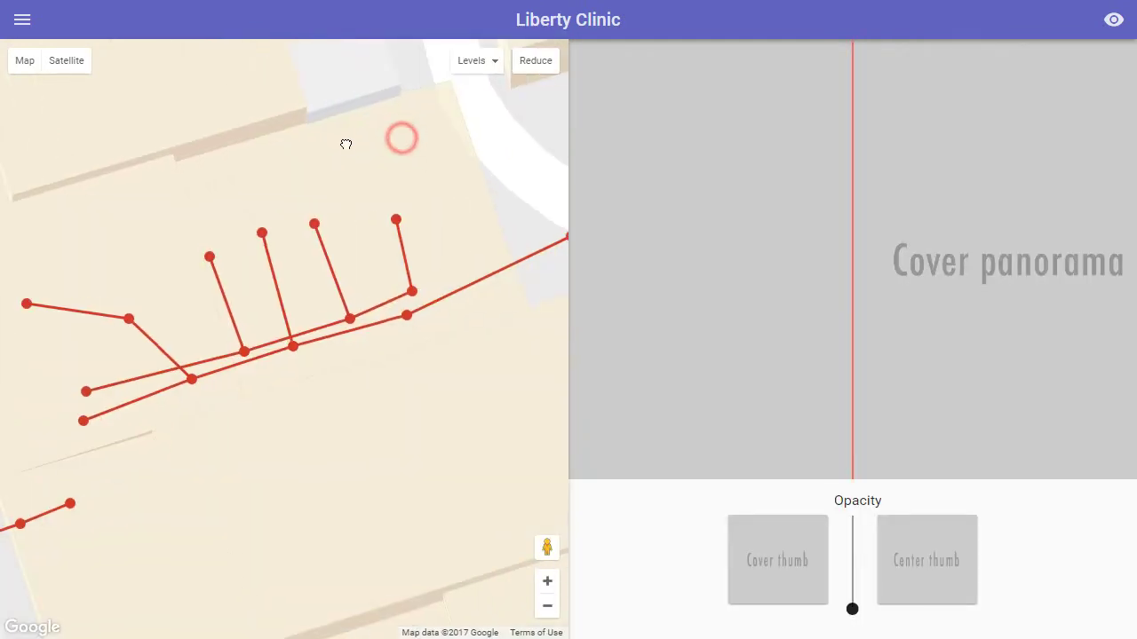
{"action": "scroll", "coordinate": [356, 151], "scroll_direction": "down", "scroll_amount": 1}
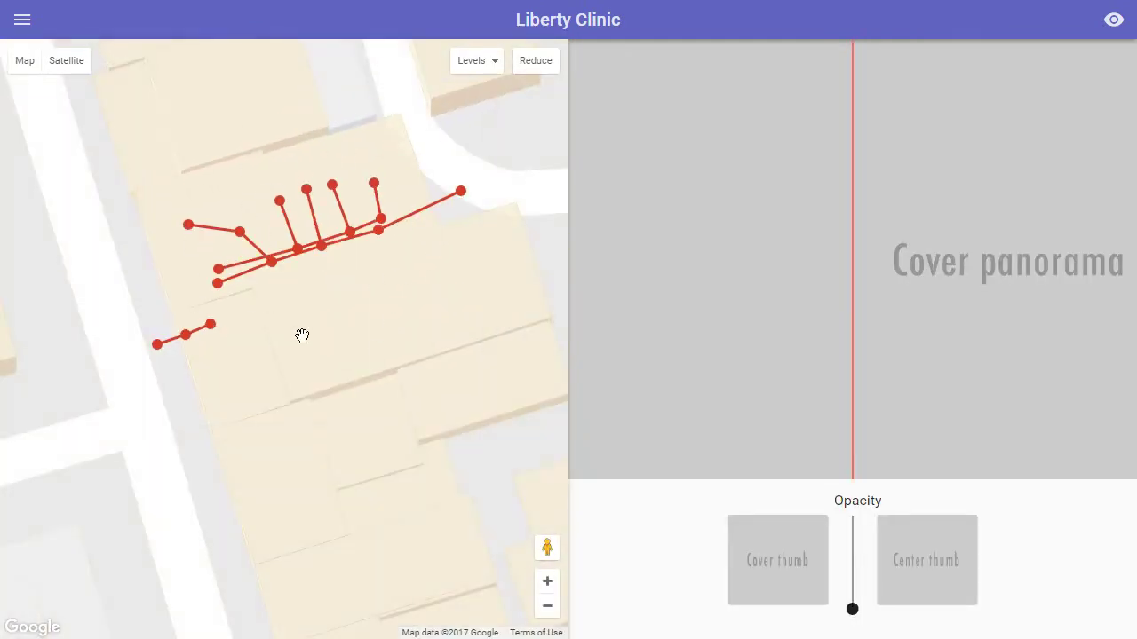
{"action": "scroll", "coordinate": [272, 322], "scroll_direction": "up", "scroll_amount": 1}
{"action": "scroll", "coordinate": [347, 317], "scroll_direction": "down", "scroll_amount": 1}
Toggle the Levels checkboxes until only levels 1 and 2 show, then select the level 1 end panorama
{"action": "left_click", "coordinate": [481, 64]}
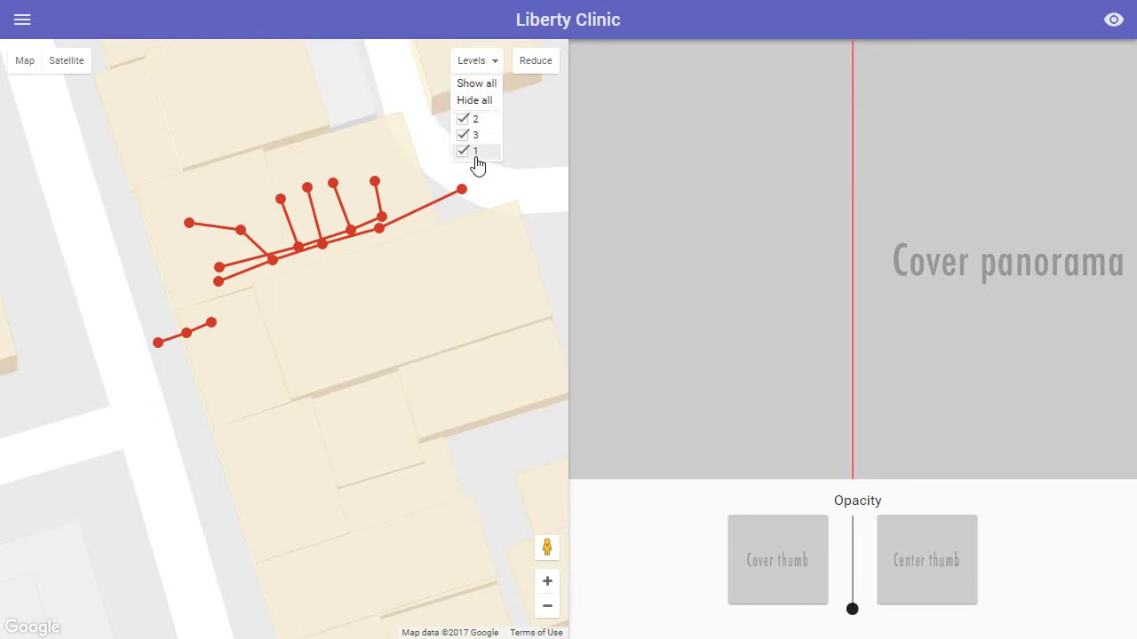
{"action": "left_click", "coordinate": [467, 134]}
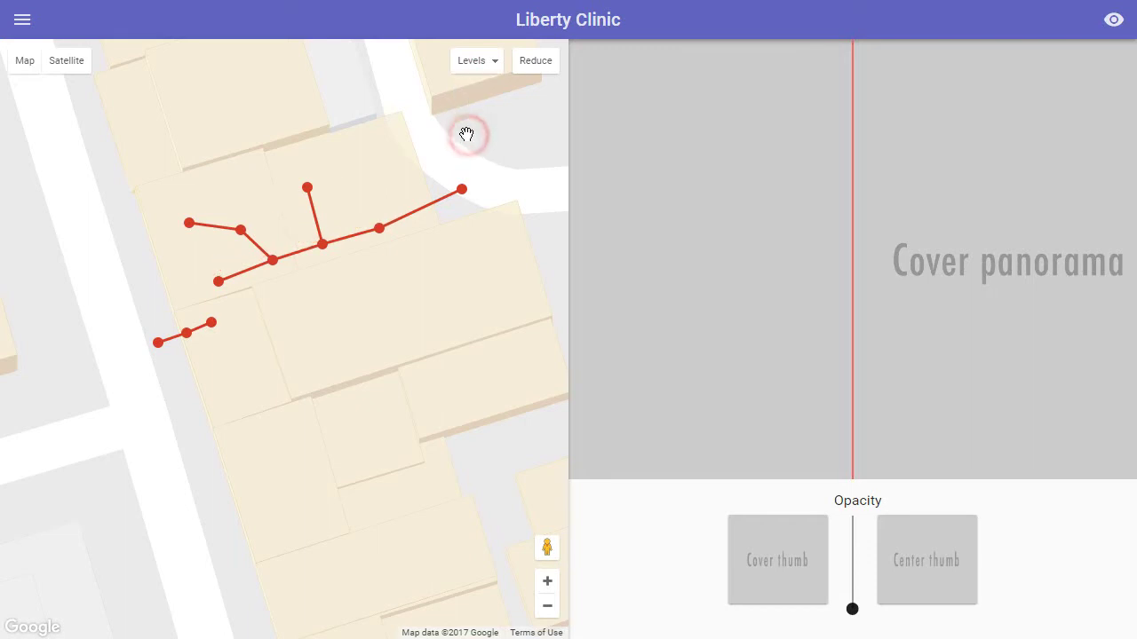
{"action": "left_click", "coordinate": [475, 60]}
{"action": "left_click", "coordinate": [463, 146]}
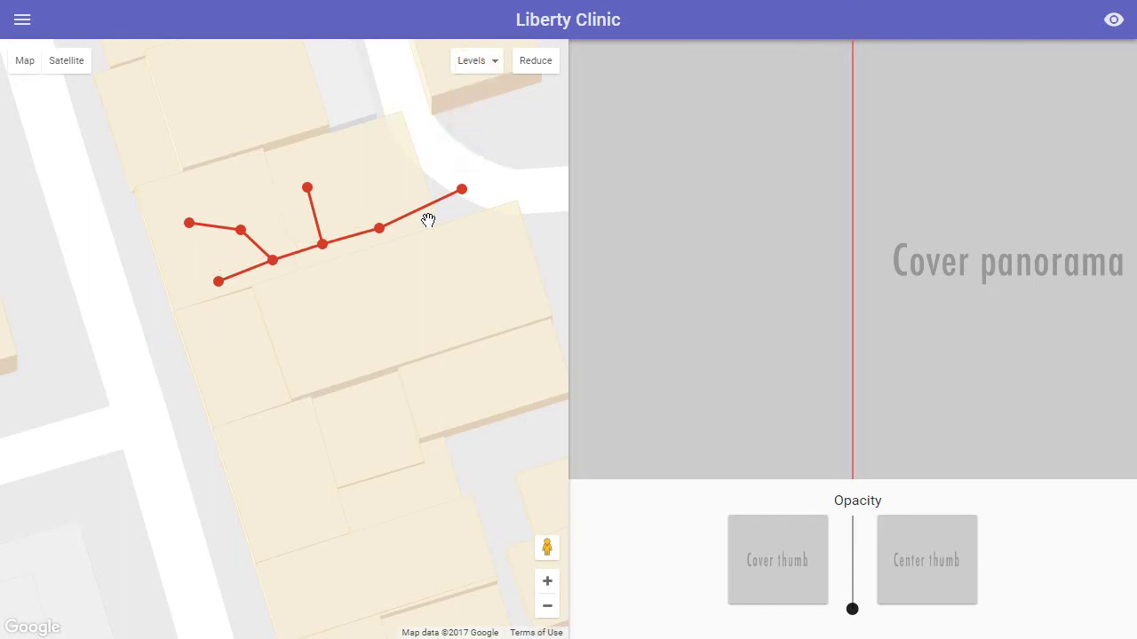
{"action": "left_click", "coordinate": [471, 71]}
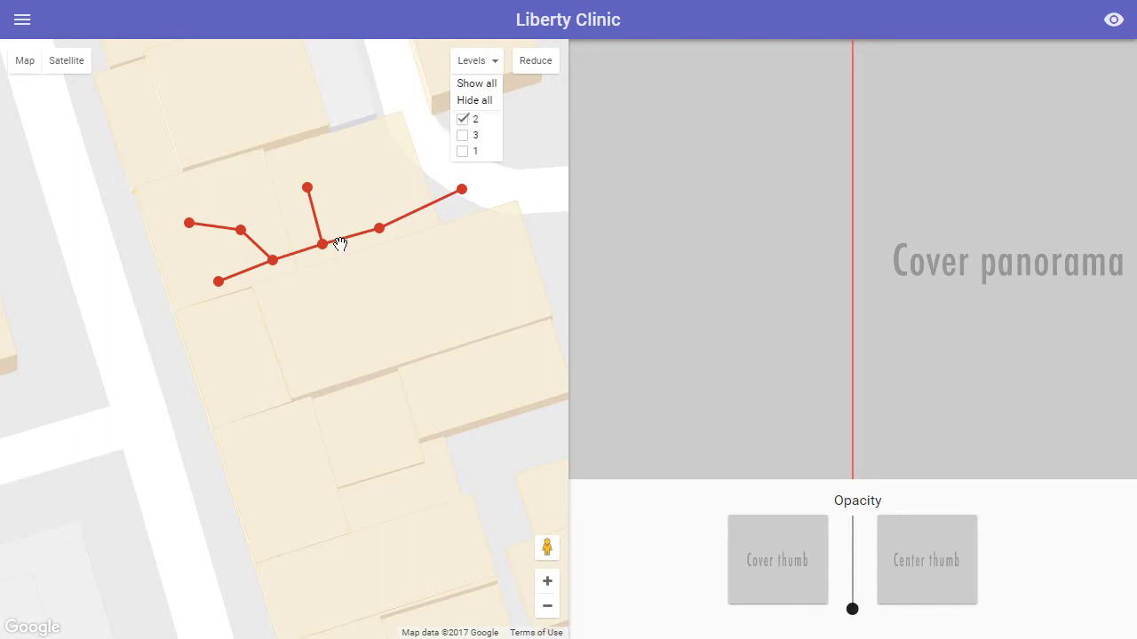
{"action": "left_click", "coordinate": [466, 134]}
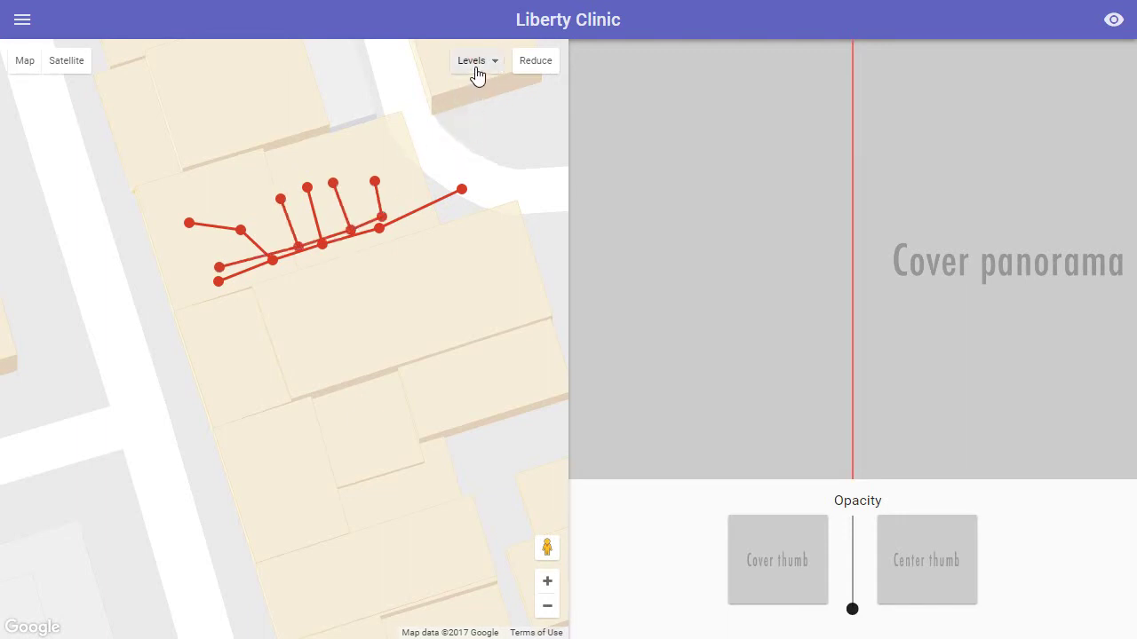
{"action": "left_click", "coordinate": [477, 71]}
{"action": "left_click", "coordinate": [464, 131]}
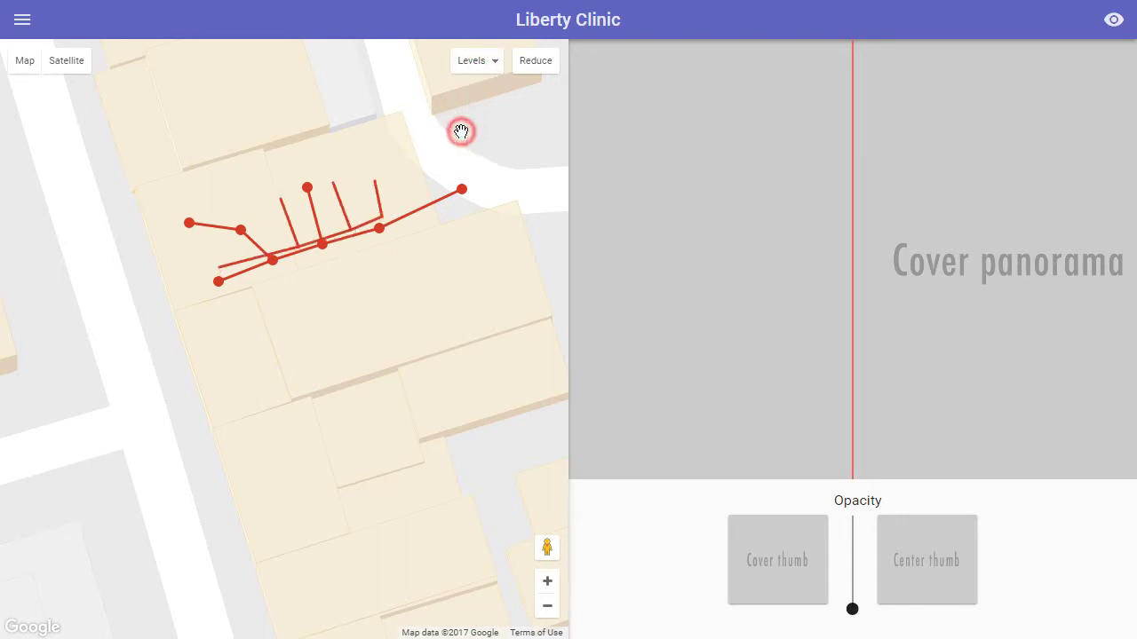
{"action": "left_click", "coordinate": [485, 66]}
{"action": "left_click", "coordinate": [469, 151]}
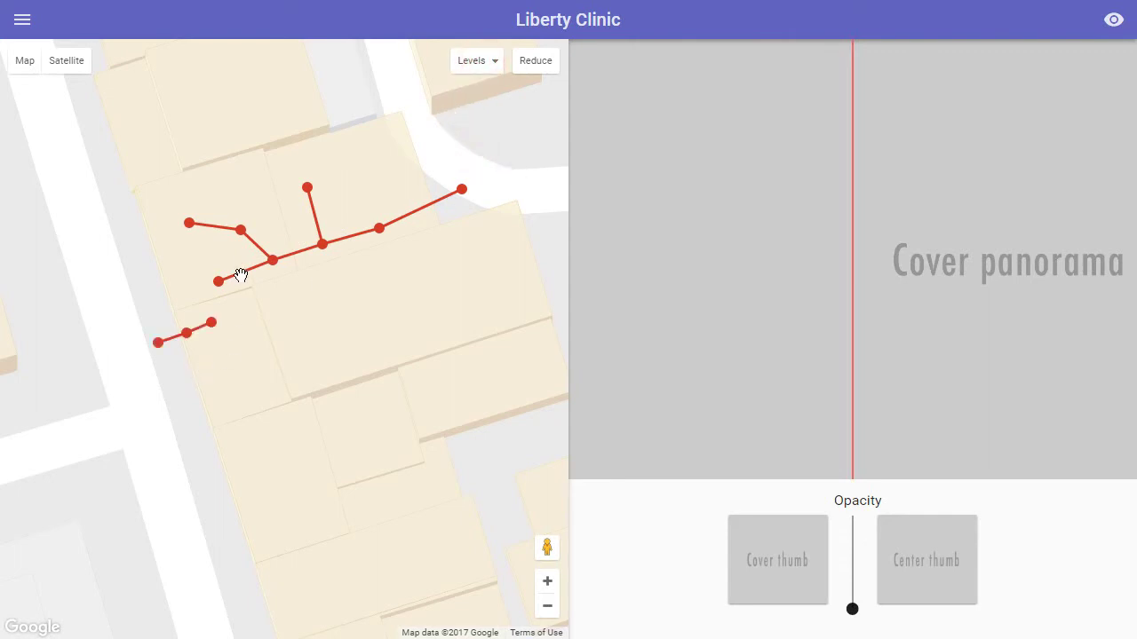
{"action": "left_click", "coordinate": [210, 326]}
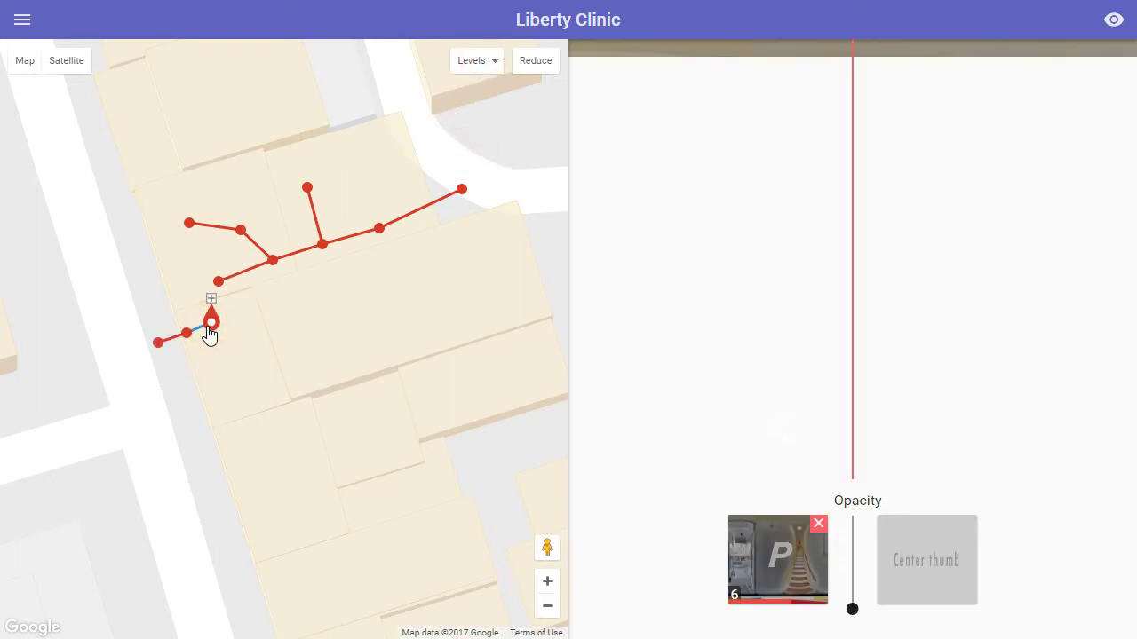
Link the nearest level 2 panorama to the level 1 end panorama and show level 3 paths
{"action": "left_click", "coordinate": [218, 284]}
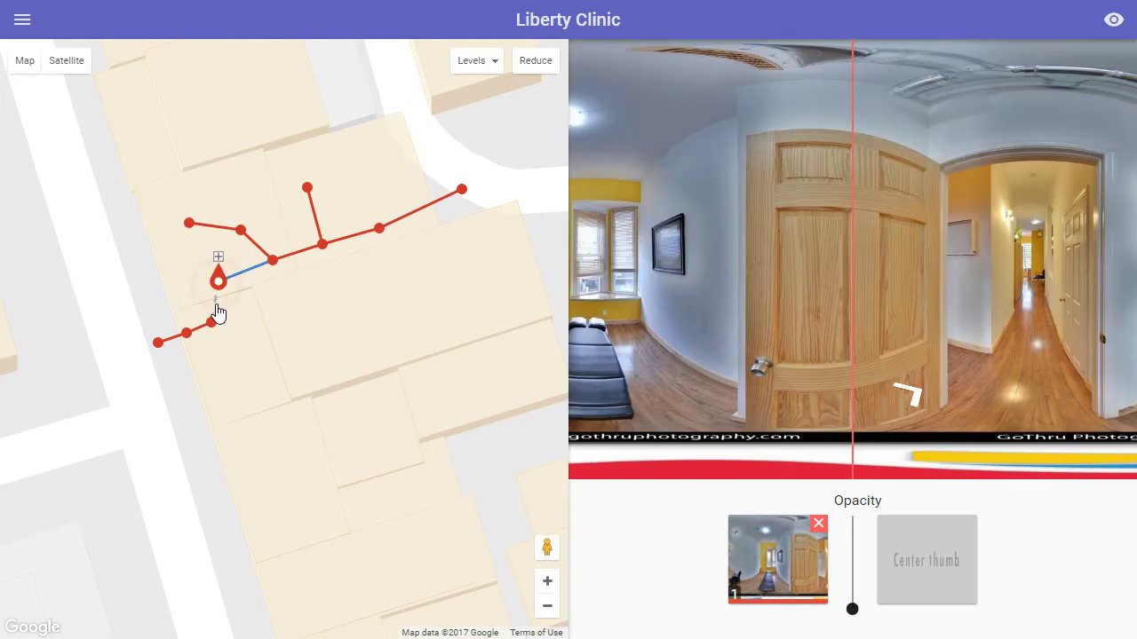
{"action": "left_click_drag", "start_coordinate": [216, 305], "coordinate": [219, 315]}
{"action": "left_click", "coordinate": [471, 59]}
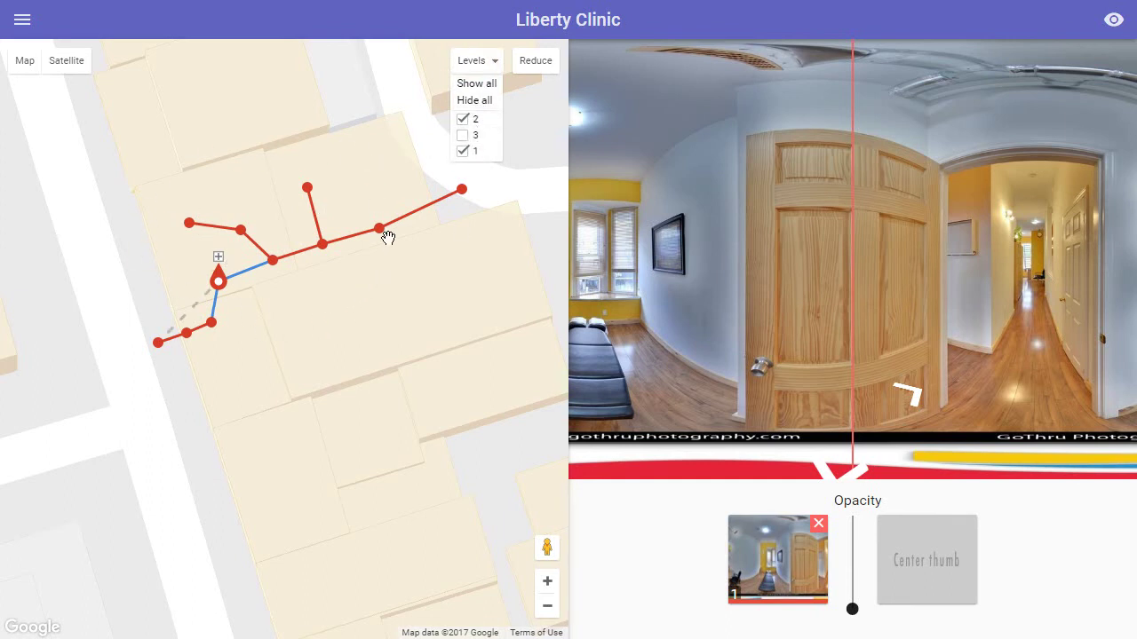
{"action": "left_click", "coordinate": [462, 135]}
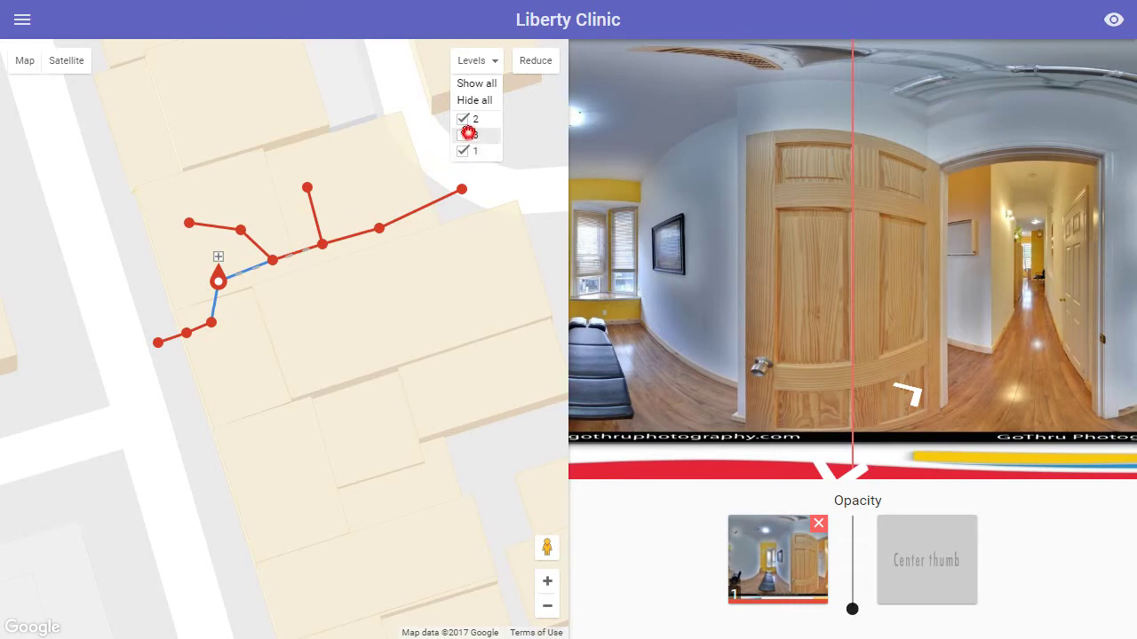
{"action": "left_click", "coordinate": [215, 303]}
{"action": "left_click", "coordinate": [282, 306]}
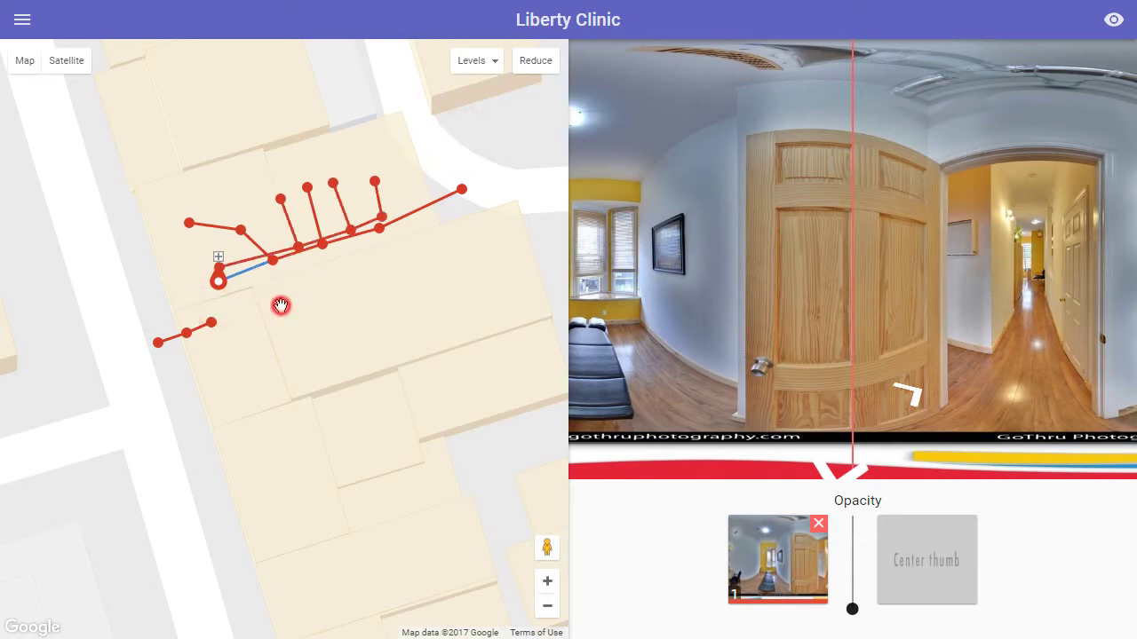
{"action": "left_click", "coordinate": [254, 177]}
Check the Levels list again, then leave the moderator for the Liberty Clinic tools page
{"action": "left_click", "coordinate": [478, 64]}
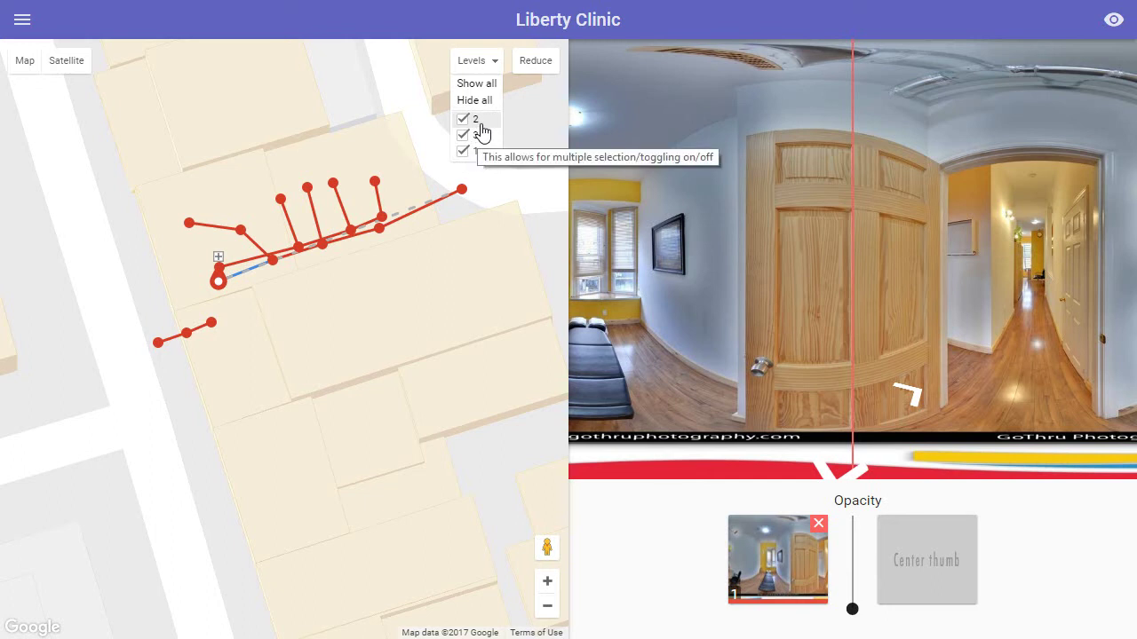
{"action": "left_click", "coordinate": [313, 129]}
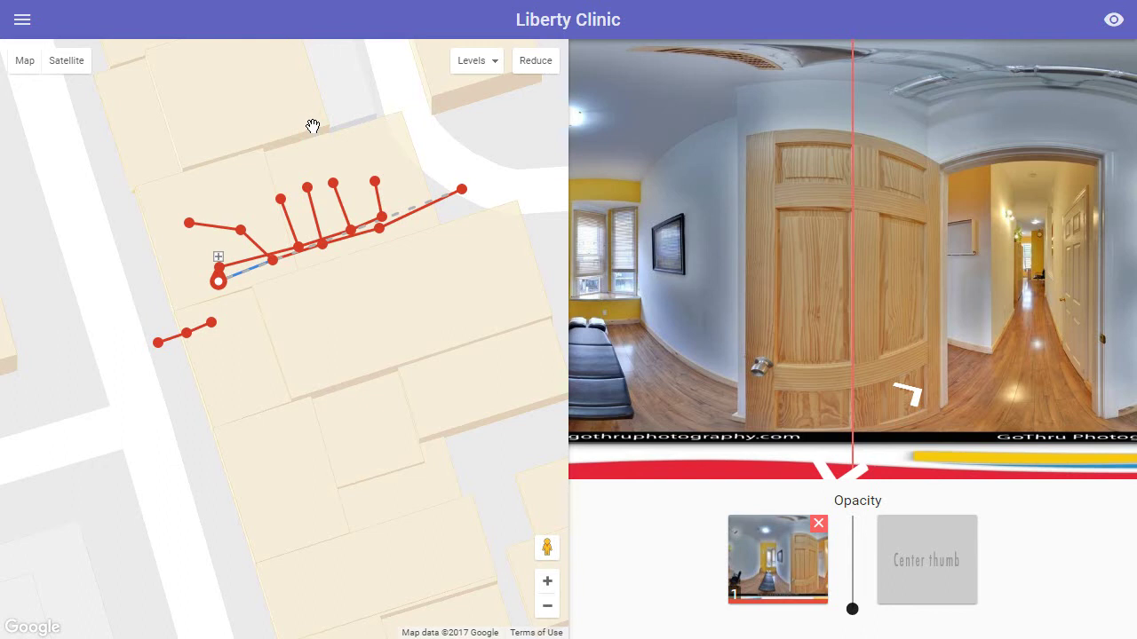
{"action": "left_click", "coordinate": [313, 126]}
{"action": "left_click", "coordinate": [471, 60]}
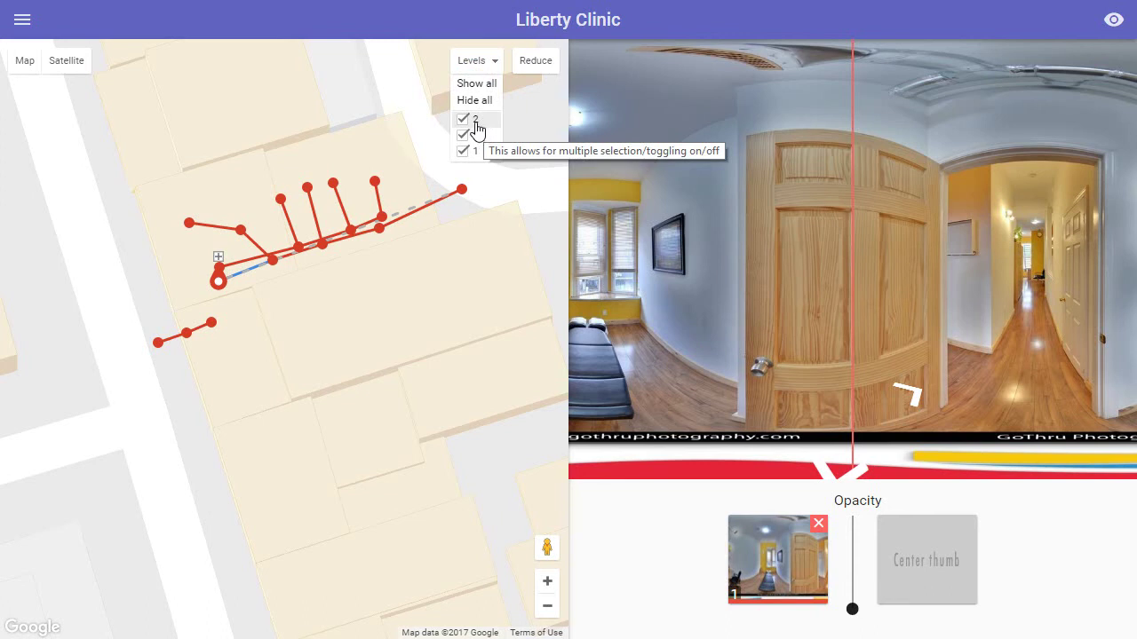
{"action": "left_click", "coordinate": [357, 133]}
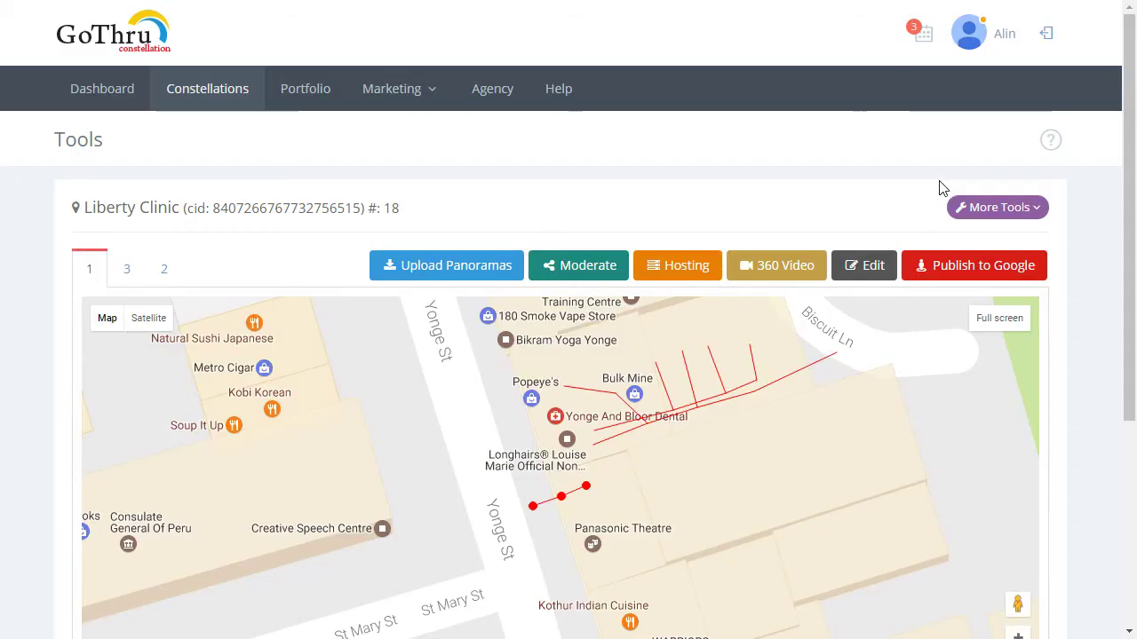
Open Publish to Google for the Liberty Clinic tour
{"action": "left_click", "coordinate": [950, 263]}
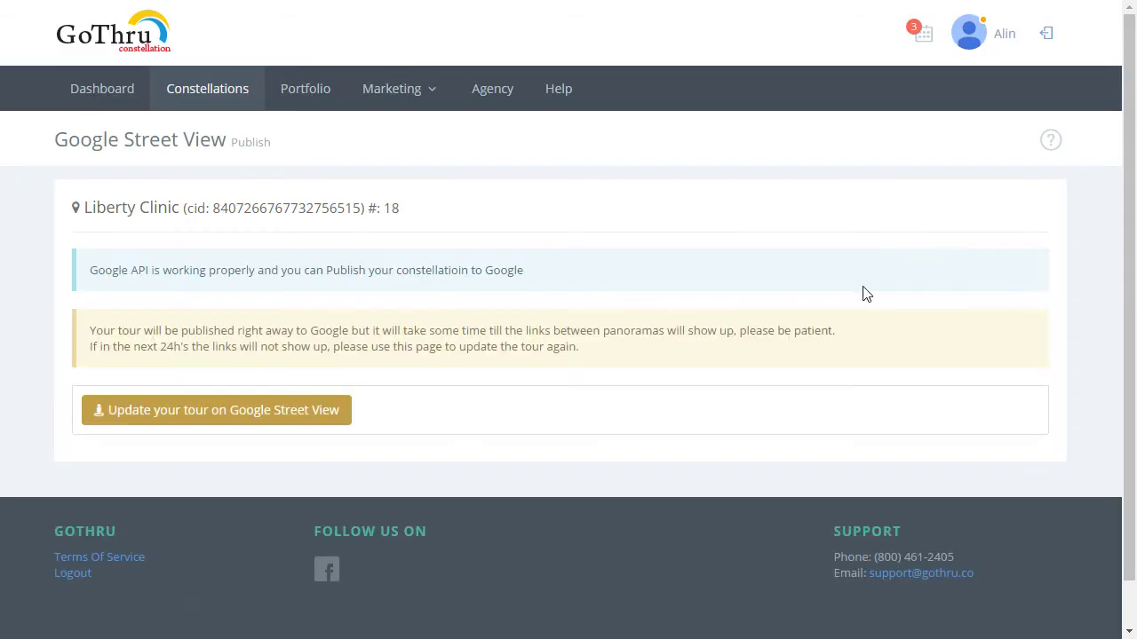